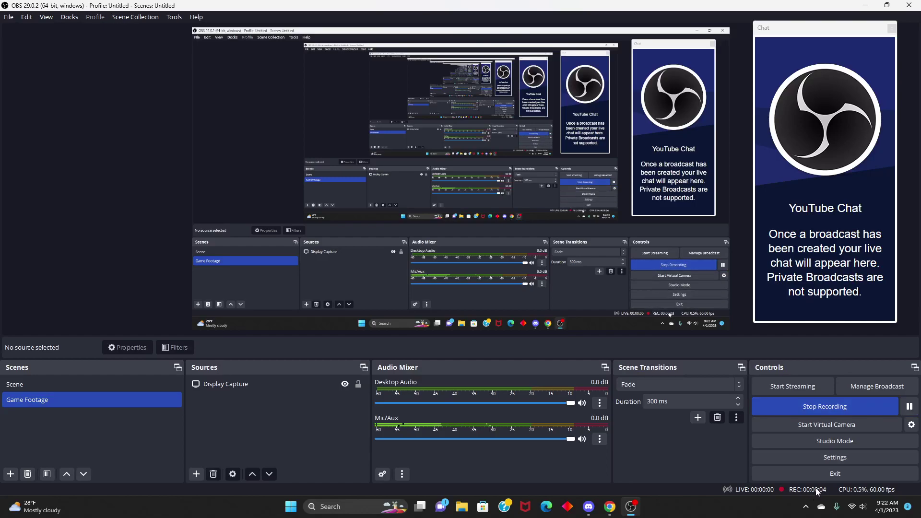
Open the related EmojiSky full-length Mr Goodman image (900 × 871) in the Google Images preview.
{"action": "left_click", "coordinate": [608, 507]}
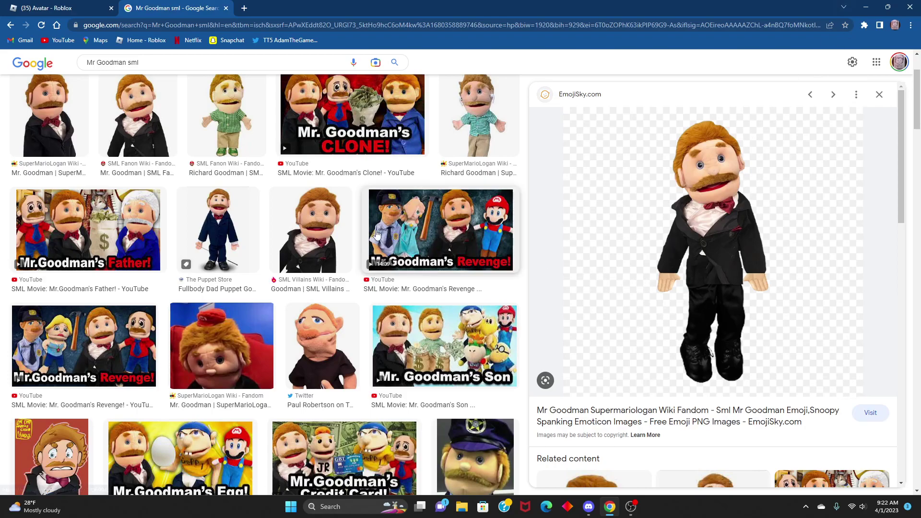
{"action": "scroll", "coordinate": [704, 262], "scroll_direction": "down", "scroll_amount": 8}
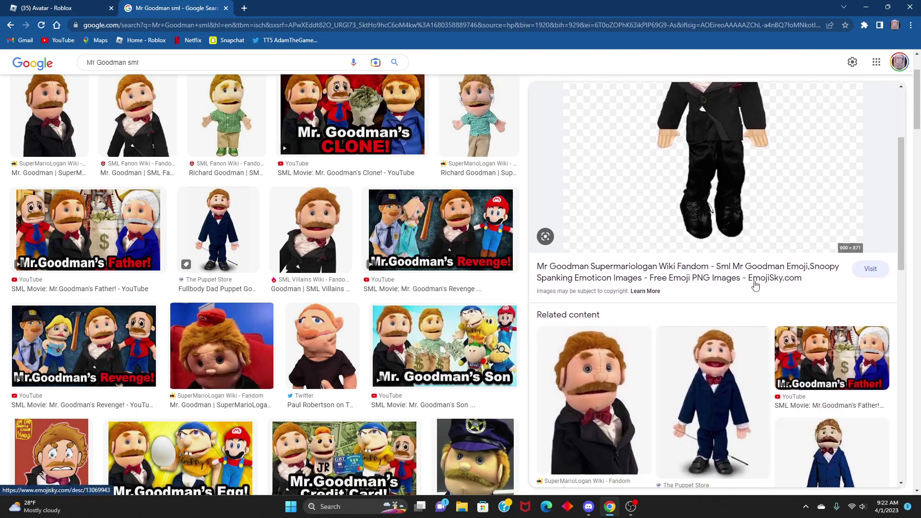
{"action": "left_click", "coordinate": [622, 164]}
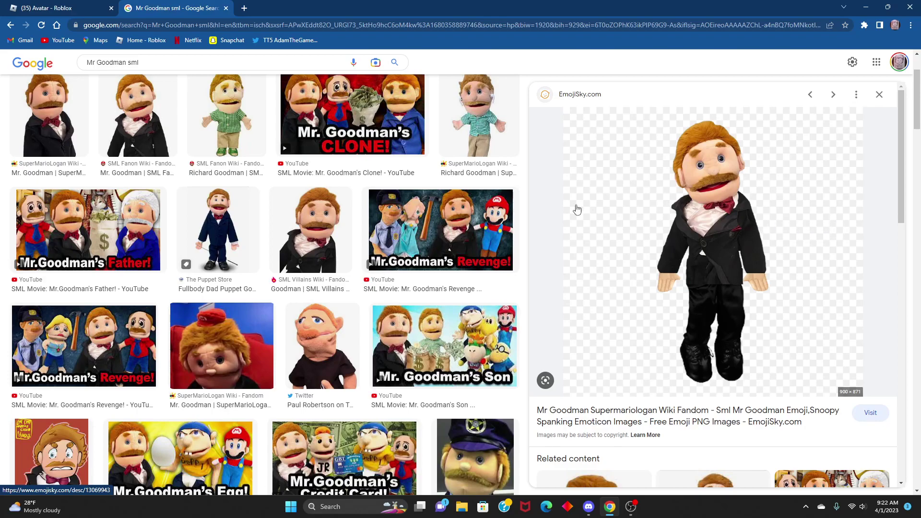
Filter the Roblox Avatar Shop to Clothing > Classic T-Shirts and enter 'Black Suit with red bow' as the search.
{"action": "key", "text": "ctrl+Tab"}
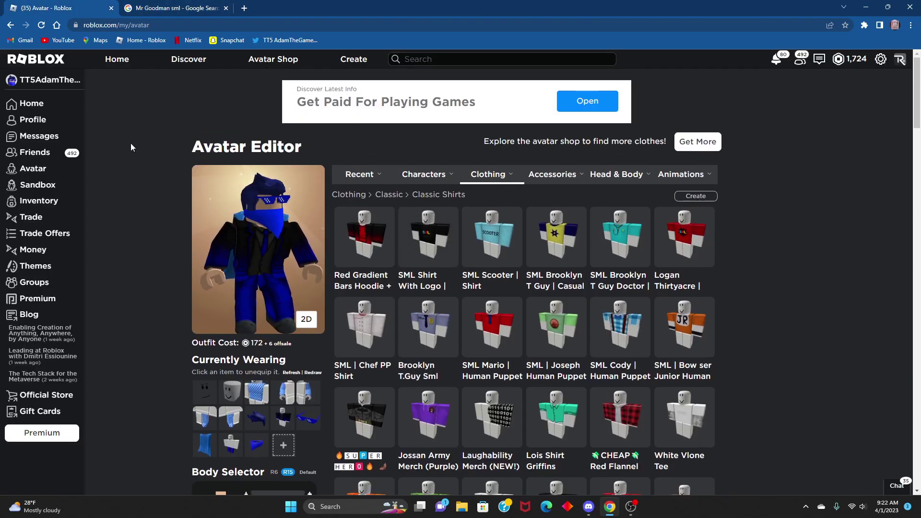
{"action": "left_click", "coordinate": [30, 104]}
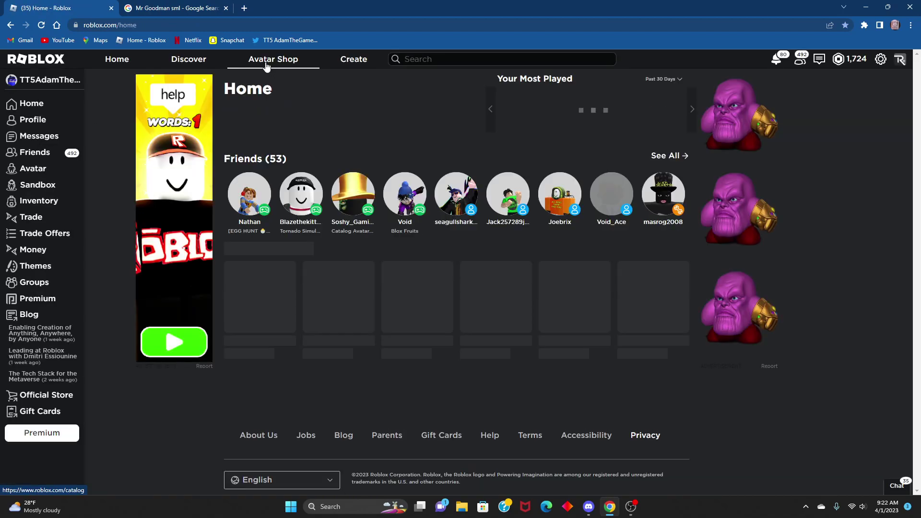
{"action": "left_click", "coordinate": [267, 66]}
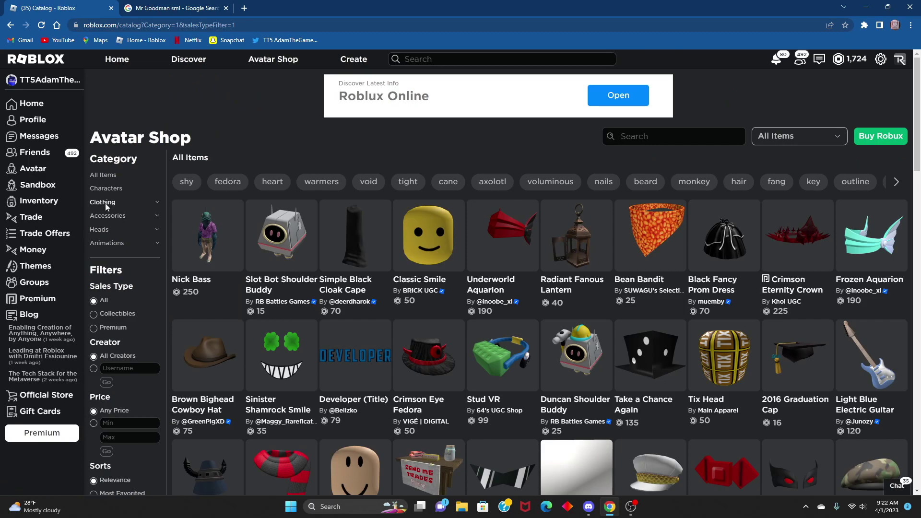
{"action": "left_click", "coordinate": [107, 201]}
{"action": "left_click", "coordinate": [120, 326]}
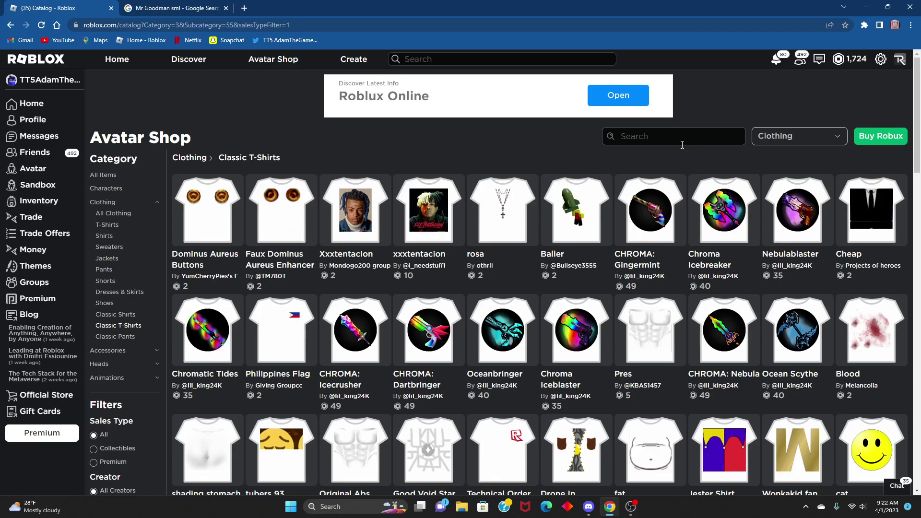
{"action": "type", "text": "Black "}
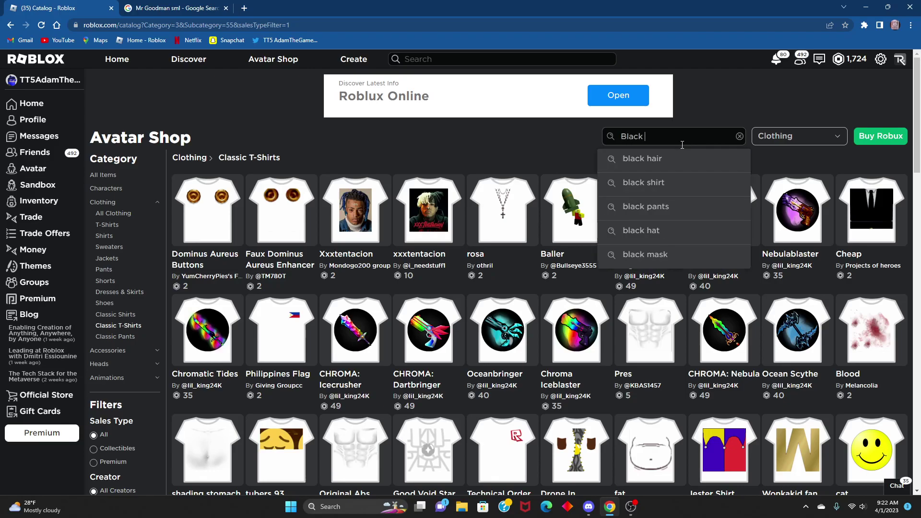
{"action": "type", "text": "Suit with re"}
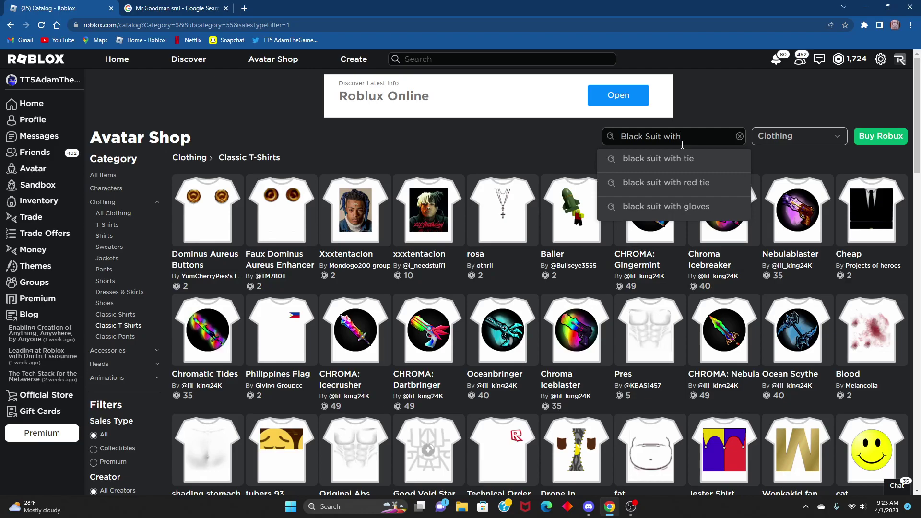
{"action": "type", "text": "d"}
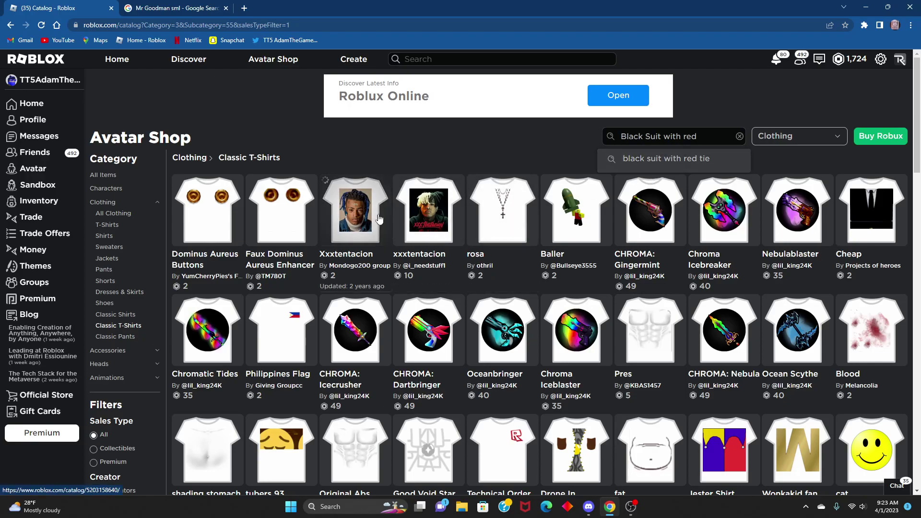
Run the 'Black Suit with red bow' search and look over the results.
{"action": "type", "text": " boiw"}
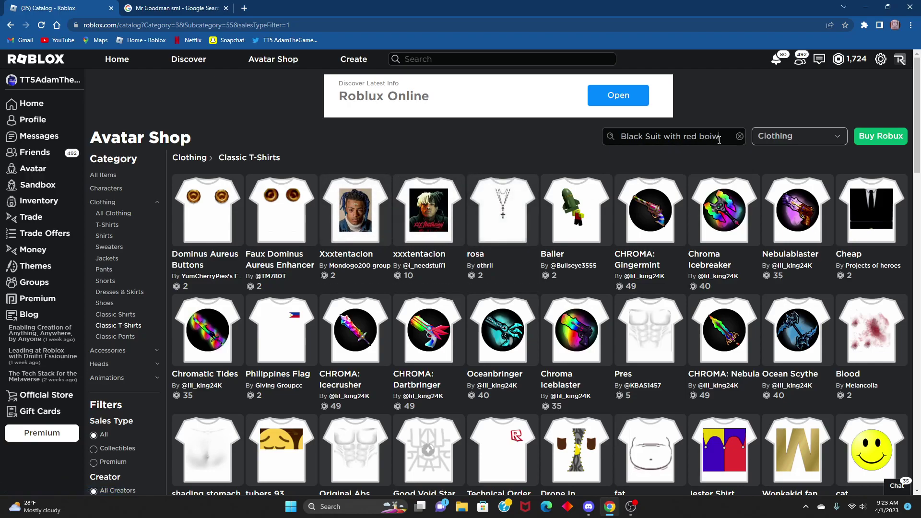
{"action": "key", "text": "Return"}
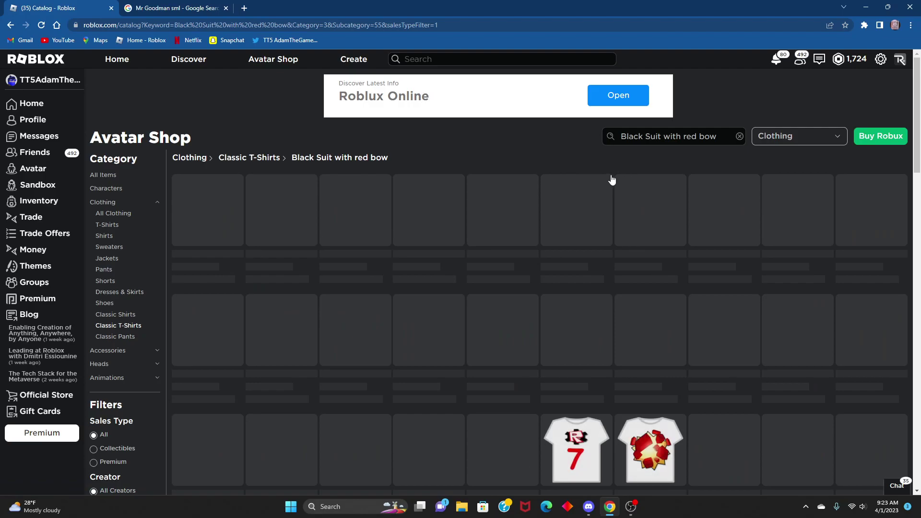
{"action": "scroll", "coordinate": [384, 246], "scroll_direction": "down", "scroll_amount": 10}
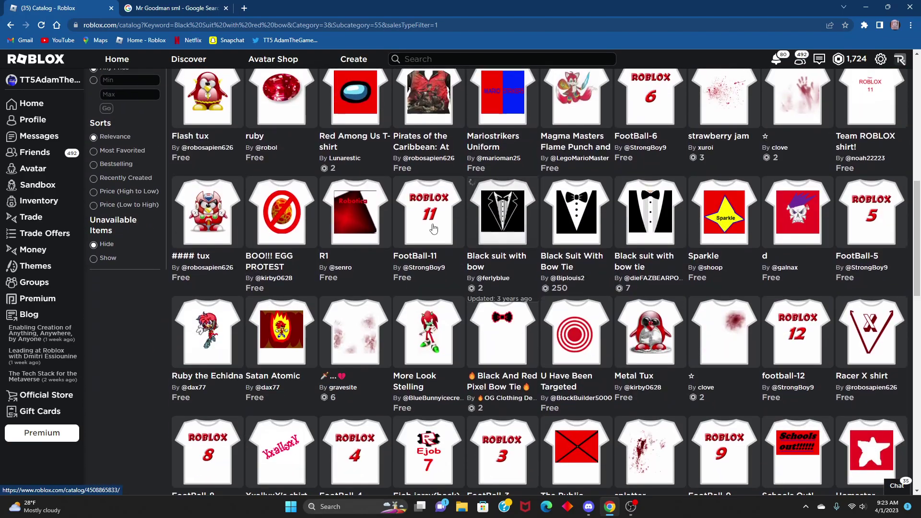
{"action": "scroll", "coordinate": [387, 224], "scroll_direction": "up", "scroll_amount": 6}
{"action": "scroll", "coordinate": [119, 168], "scroll_direction": "up", "scroll_amount": 1}
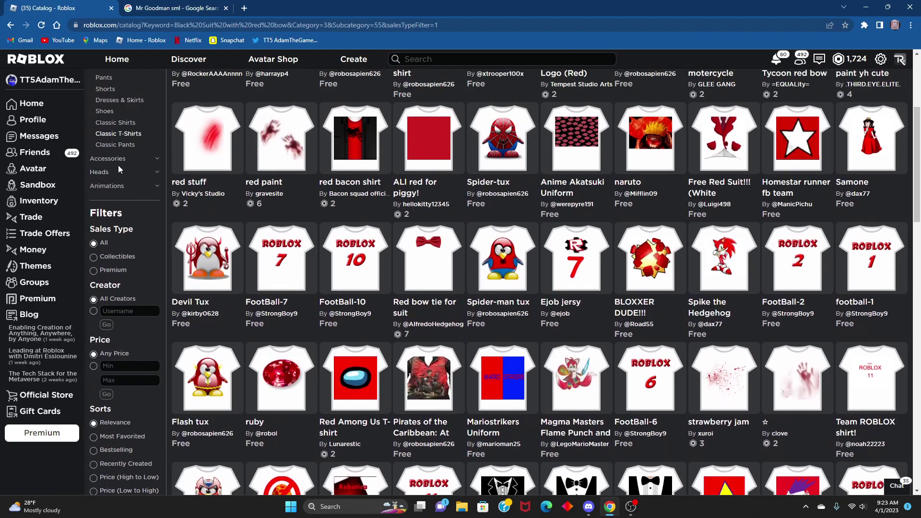
Switch to Classic Shirts and search for 'mr Goodman sml'.
{"action": "left_click", "coordinate": [123, 123]}
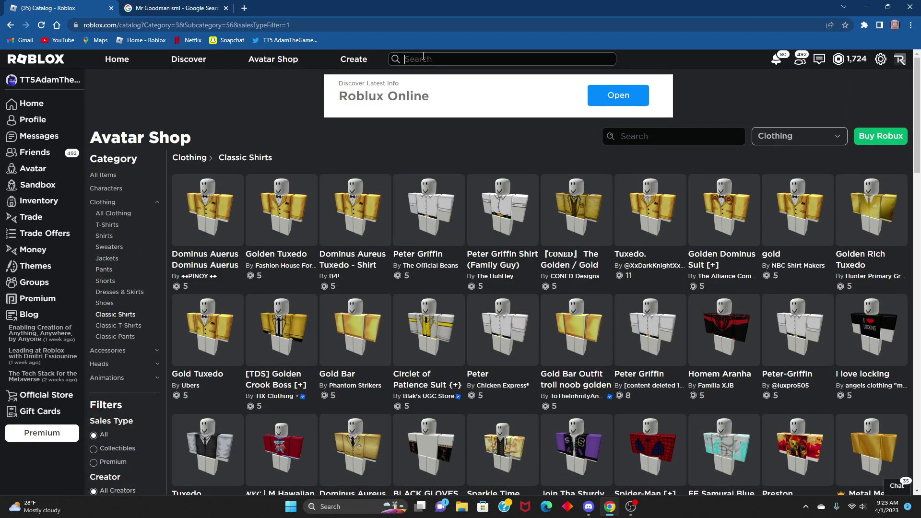
{"action": "type", "text": "Mr"}
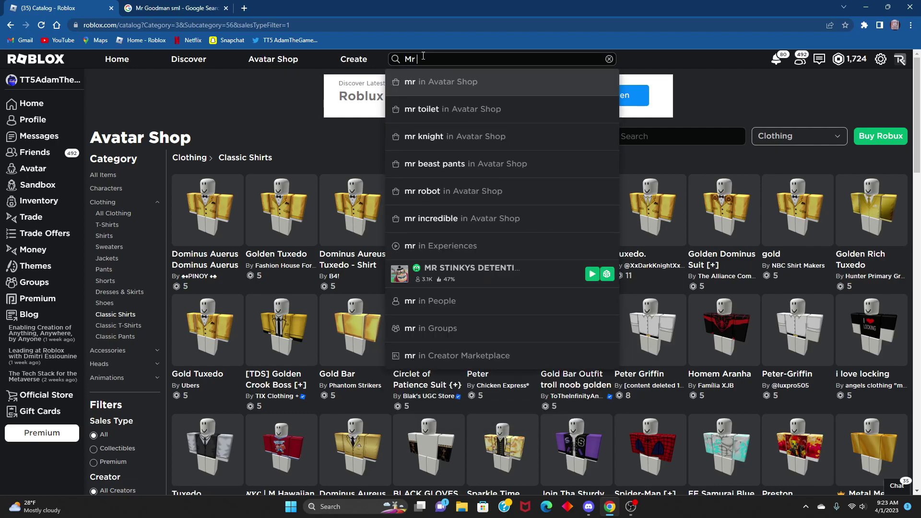
{"action": "key", "text": "BackSpace"}
{"action": "key", "text": "BackSpace"}
{"action": "key", "text": "BackSpace"}
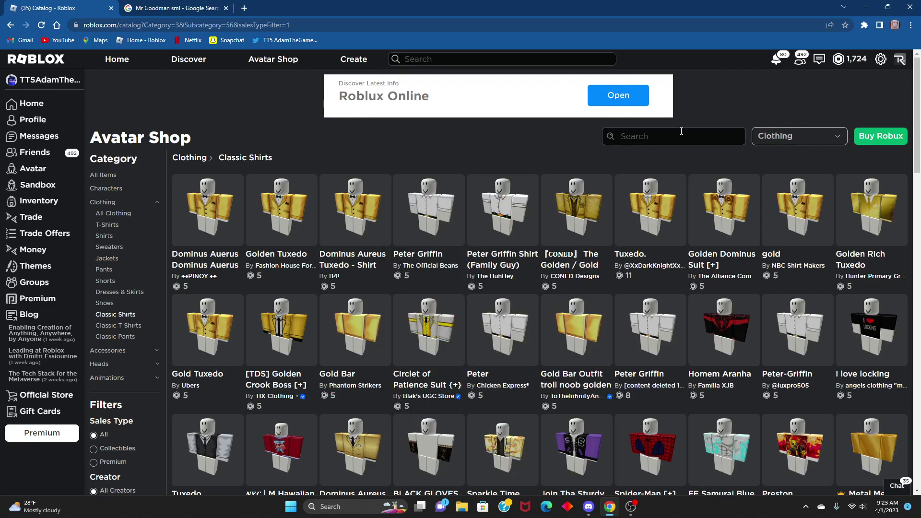
{"action": "type", "text": "mr Goodman sm"}
{"action": "type", "text": "l"}
{"action": "key", "text": "Return"}
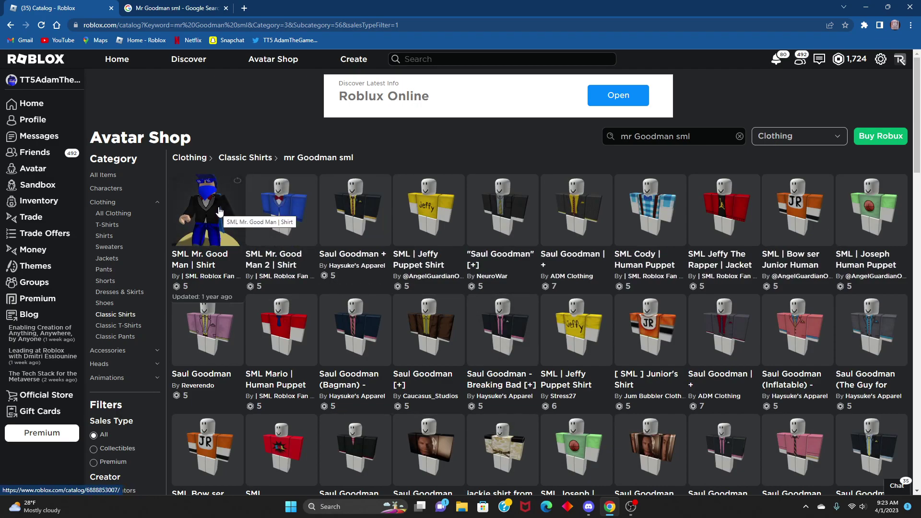
Try on the SML Mr. Good Man shirt, compare it with the reference, and buy it.
{"action": "left_click", "coordinate": [220, 211]}
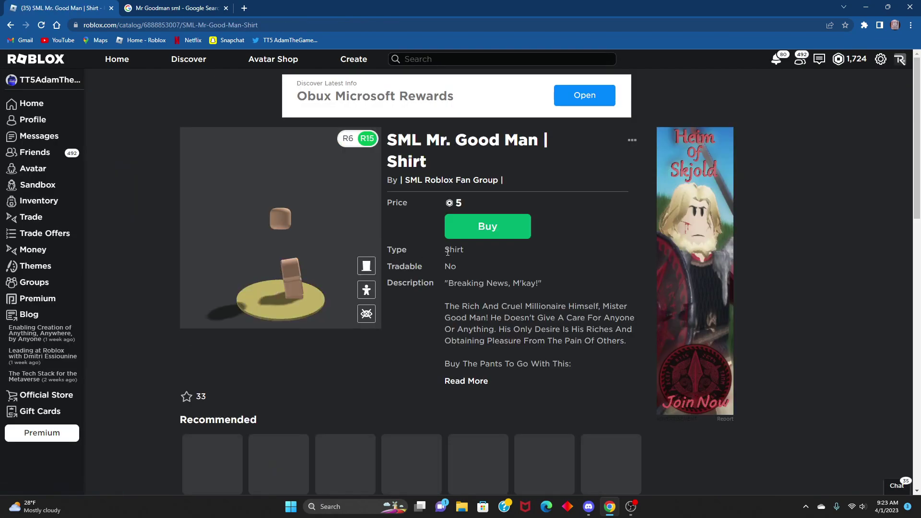
{"action": "scroll", "coordinate": [463, 273], "scroll_direction": "down", "scroll_amount": 1}
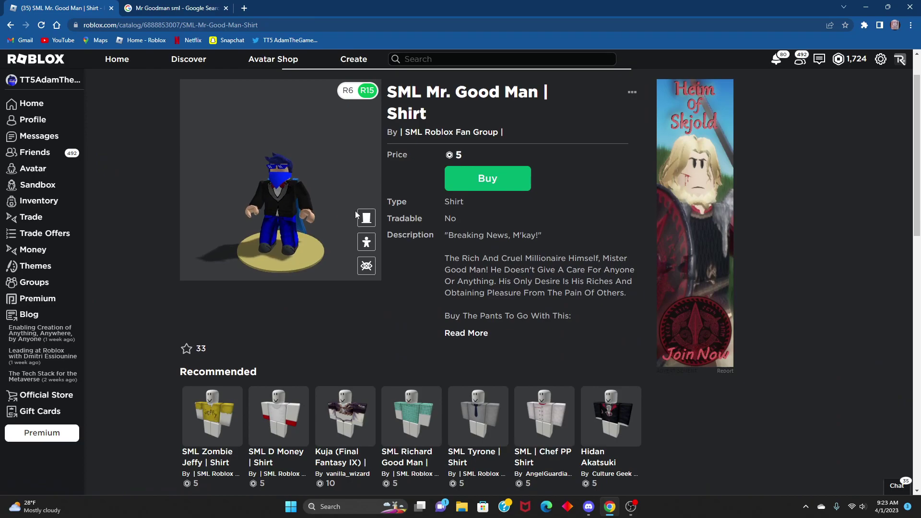
{"action": "left_click", "coordinate": [358, 216]}
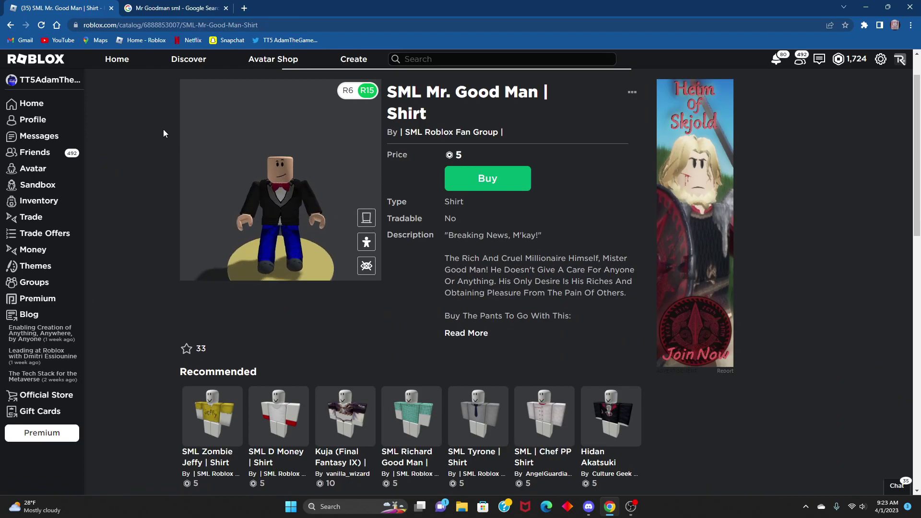
{"action": "left_click", "coordinate": [174, 5]}
{"action": "left_click", "coordinate": [89, 5]}
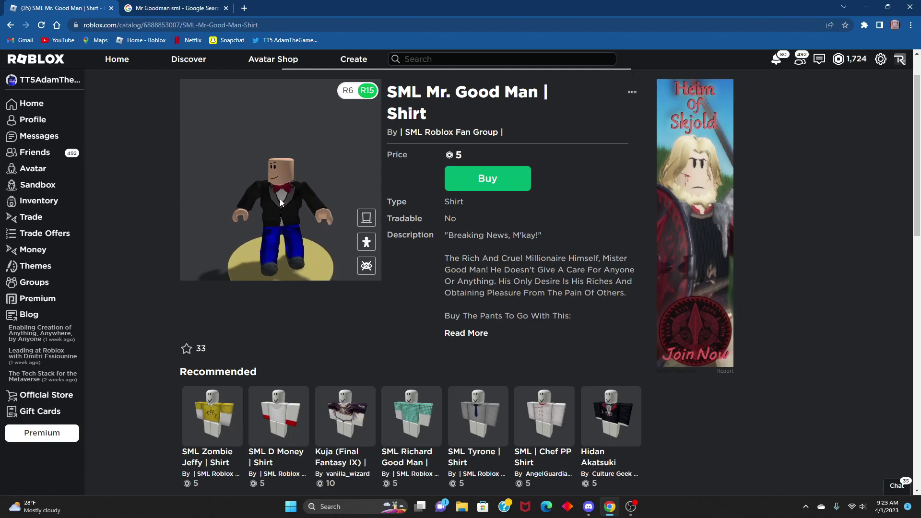
{"action": "left_click", "coordinate": [489, 185]}
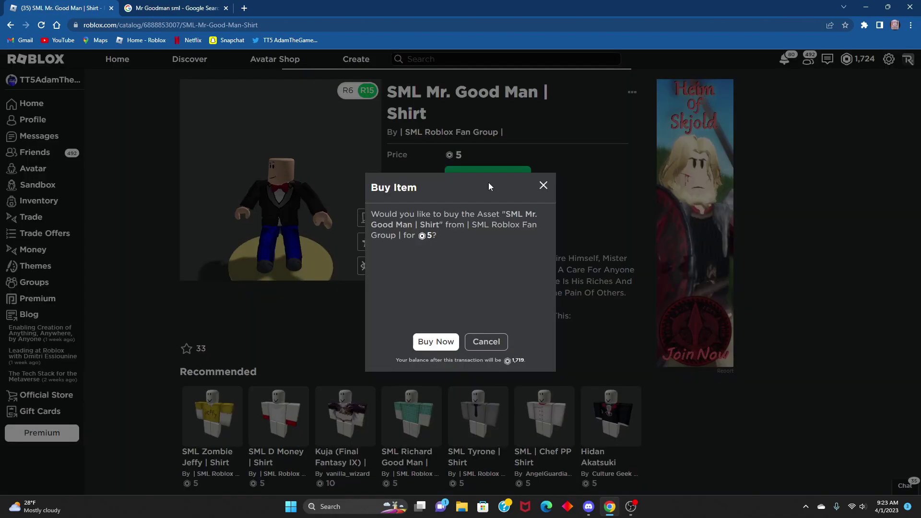
{"action": "left_click", "coordinate": [436, 341]}
{"action": "left_click", "coordinate": [492, 341]}
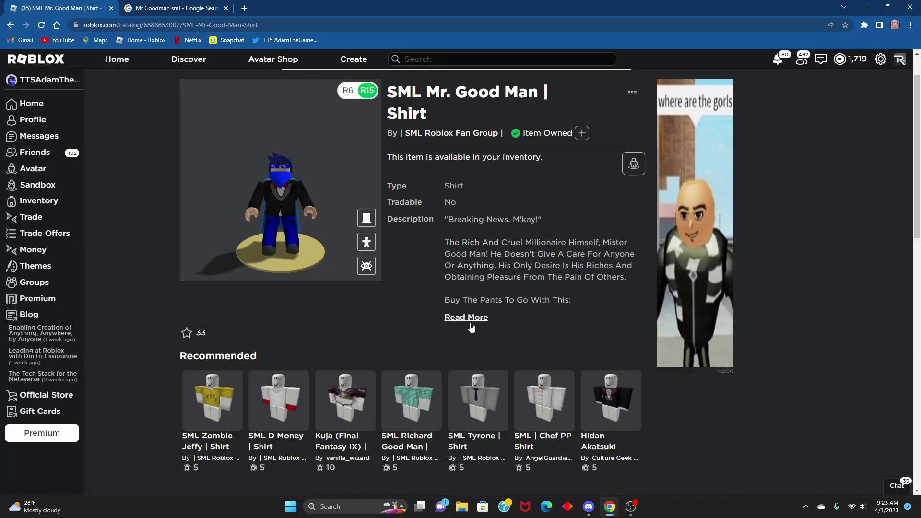
Buy the matching SML Mr. Good Man Pants linked in the description, then go to the Avatar Editor.
{"action": "left_click", "coordinate": [468, 319]}
{"action": "left_click", "coordinate": [514, 317]}
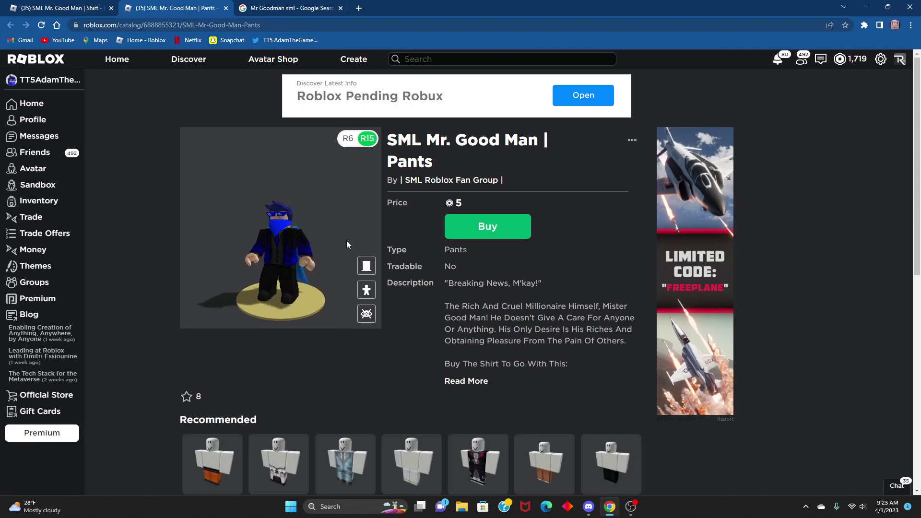
{"action": "left_click", "coordinate": [465, 237]}
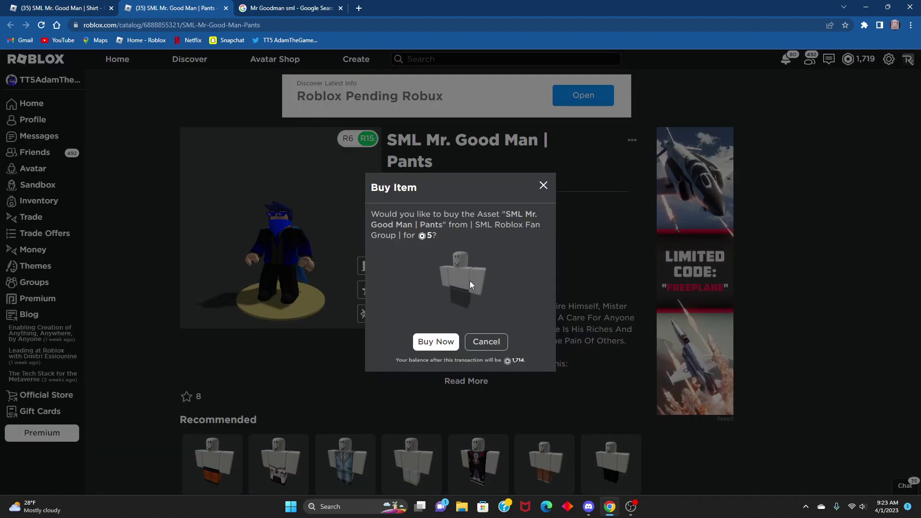
{"action": "left_click", "coordinate": [437, 343]}
{"action": "left_click", "coordinate": [483, 339]}
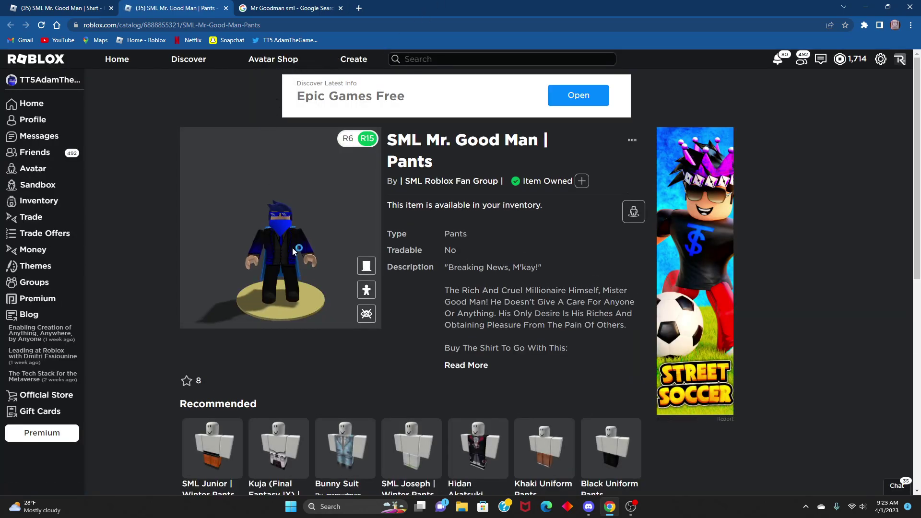
{"action": "left_click", "coordinate": [40, 172]}
Unequip the blue suit pants, glasses, blue hair, bandana, cape and Man head, arms and legs.
{"action": "mouse_move", "coordinate": [438, 179]}
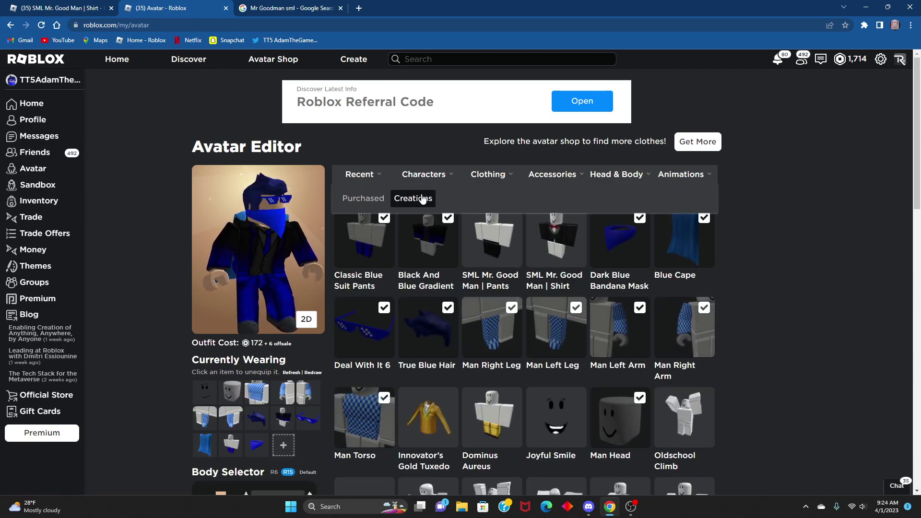
{"action": "left_click", "coordinate": [381, 242]}
{"action": "left_click", "coordinate": [393, 310]}
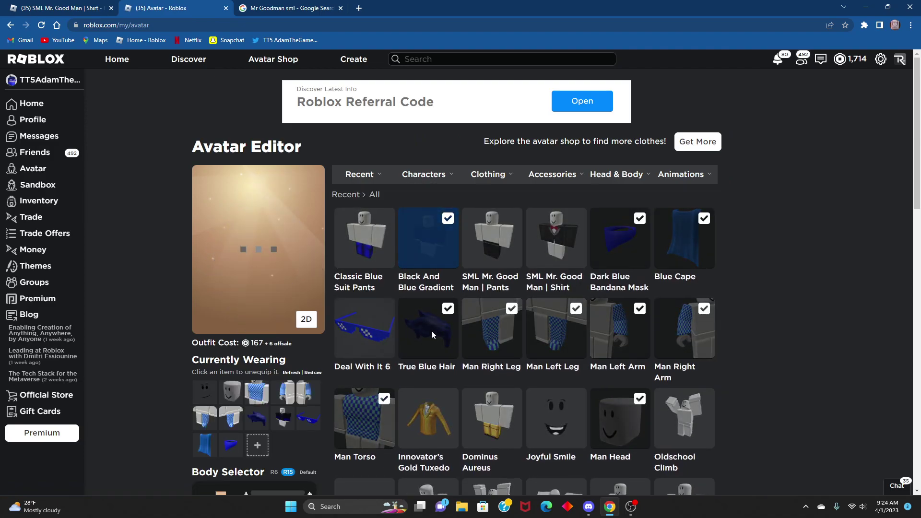
{"action": "left_click", "coordinate": [427, 326]}
{"action": "left_click", "coordinate": [492, 326]}
{"action": "left_click", "coordinate": [575, 318]}
{"action": "left_click", "coordinate": [619, 322]}
{"action": "left_click", "coordinate": [690, 317]}
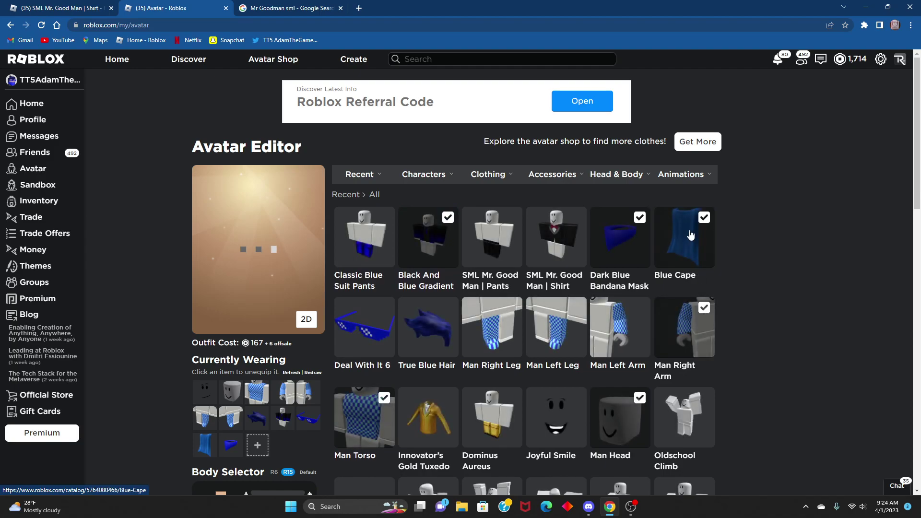
{"action": "left_click", "coordinate": [604, 234]}
{"action": "left_click", "coordinate": [685, 235]}
{"action": "left_click", "coordinate": [606, 433]}
{"action": "scroll", "coordinate": [606, 433], "scroll_direction": "down", "scroll_amount": 6}
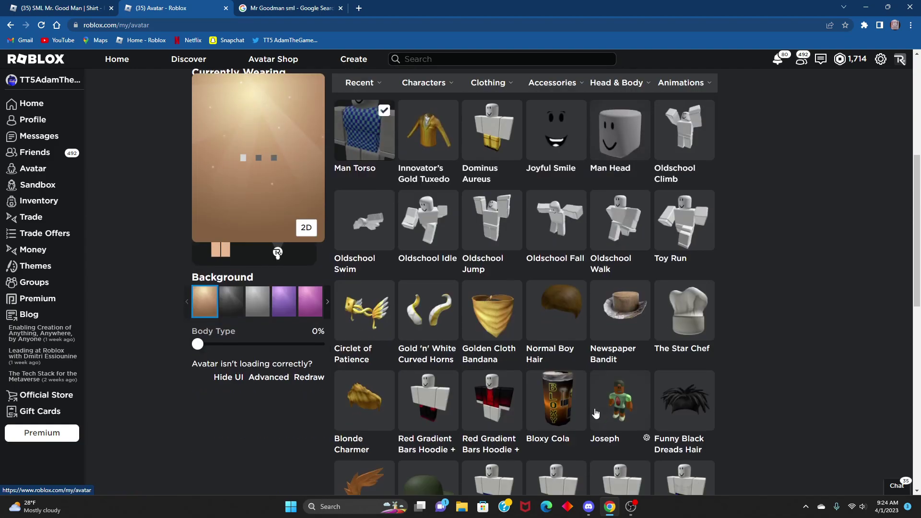
{"action": "scroll", "coordinate": [595, 239], "scroll_direction": "up", "scroll_amount": 6}
Wear the plain Robloxian 2.0 character from the purchased characters, then return to the Avatar Shop.
{"action": "mouse_move", "coordinate": [411, 178]}
{"action": "left_click", "coordinate": [413, 198]}
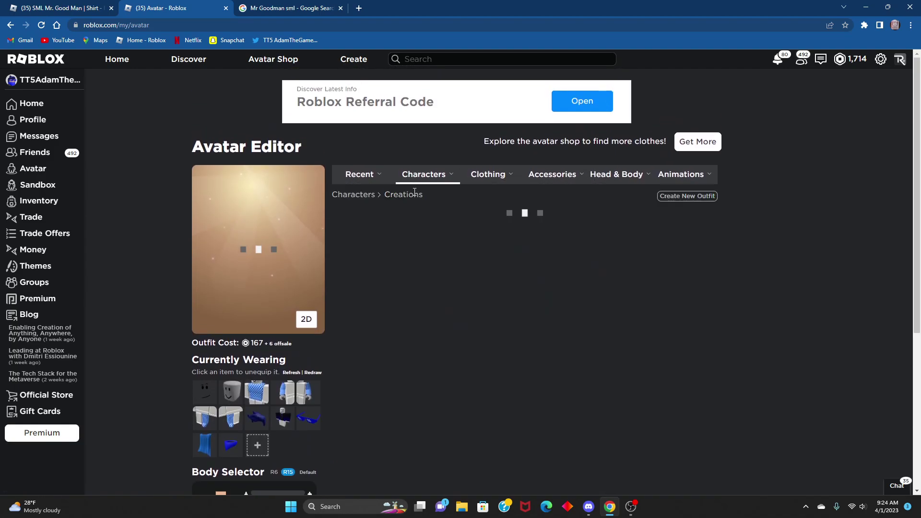
{"action": "left_click", "coordinate": [376, 197]}
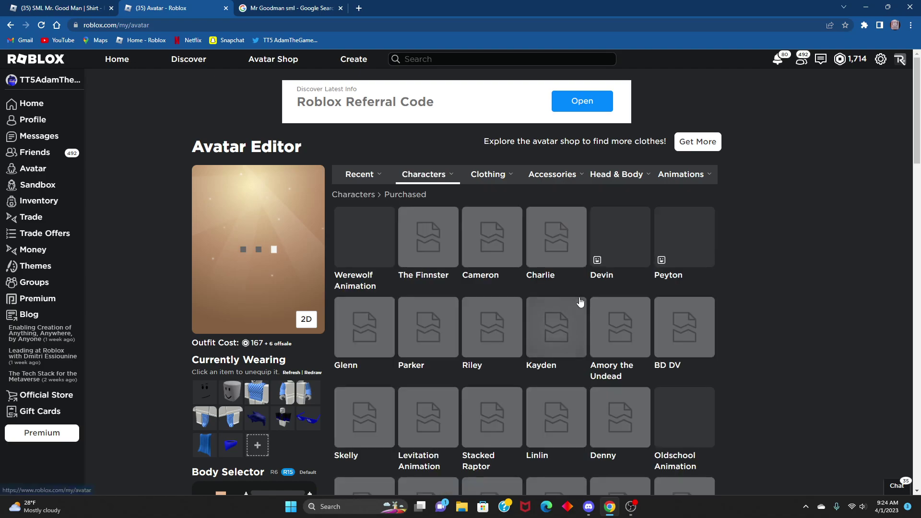
{"action": "scroll", "coordinate": [468, 266], "scroll_direction": "down", "scroll_amount": 15}
{"action": "scroll", "coordinate": [595, 384], "scroll_direction": "down", "scroll_amount": 10}
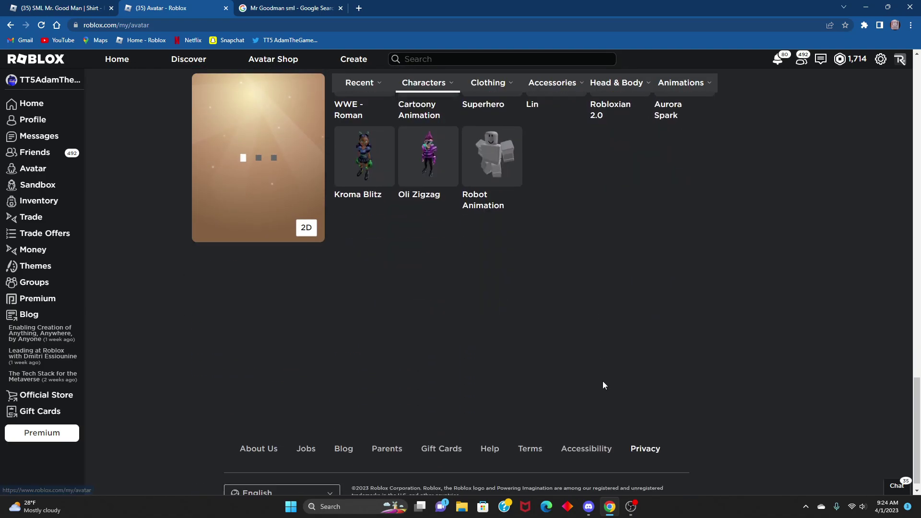
{"action": "scroll", "coordinate": [601, 379], "scroll_direction": "up", "scroll_amount": 4}
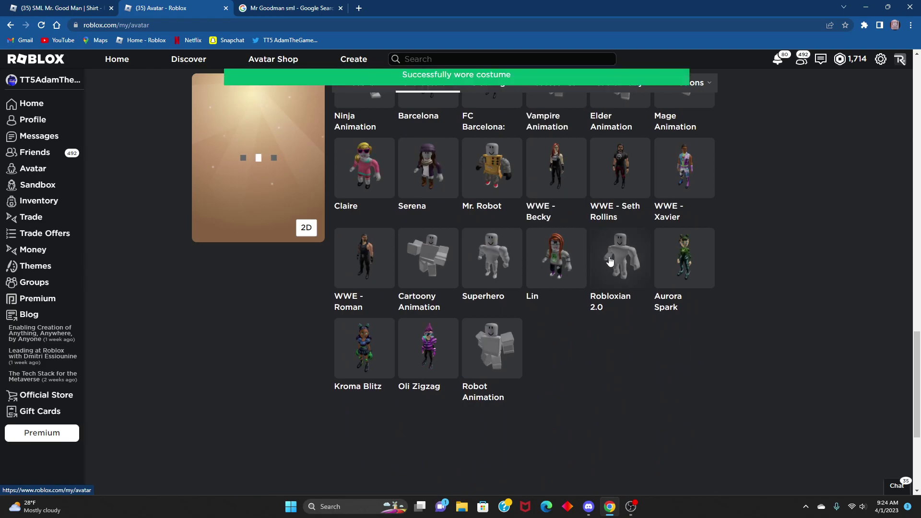
{"action": "scroll", "coordinate": [447, 230], "scroll_direction": "up", "scroll_amount": 12}
{"action": "scroll", "coordinate": [446, 230], "scroll_direction": "up", "scroll_amount": 10}
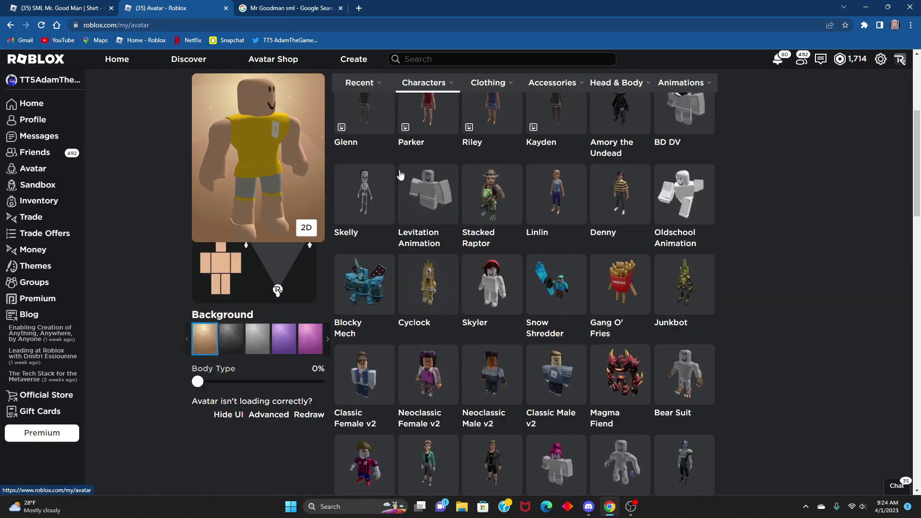
{"action": "left_click", "coordinate": [255, 60]}
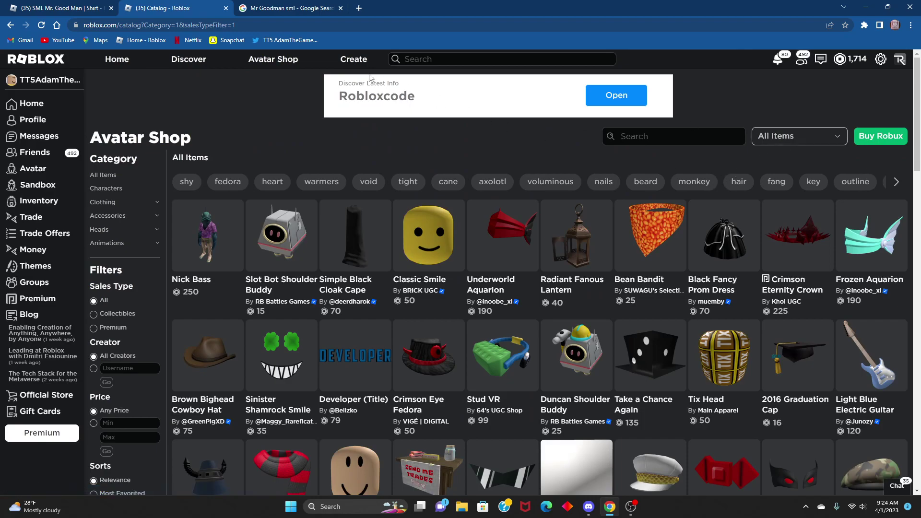
Limit the Avatar Shop to the Heads category and search for 'Blonde hair'.
{"action": "left_click", "coordinate": [312, 8]}
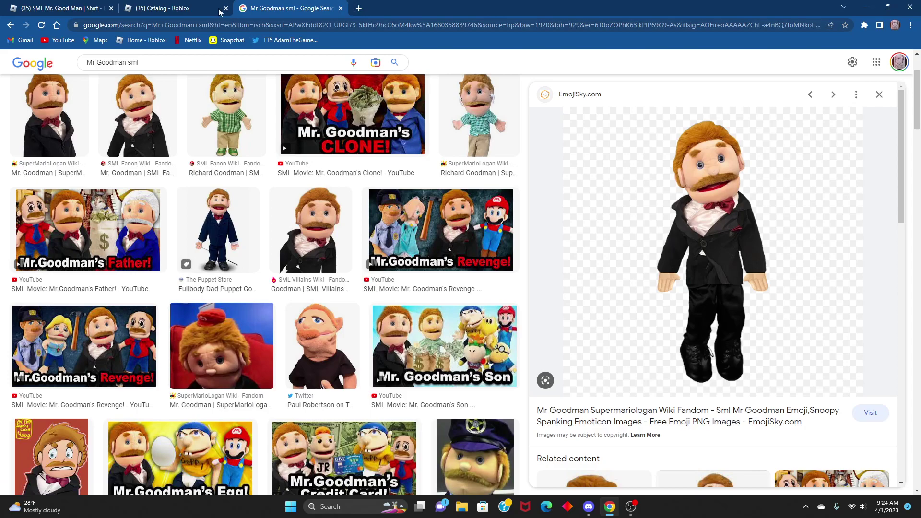
{"action": "left_click", "coordinate": [192, 7]}
{"action": "left_click", "coordinate": [779, 137]}
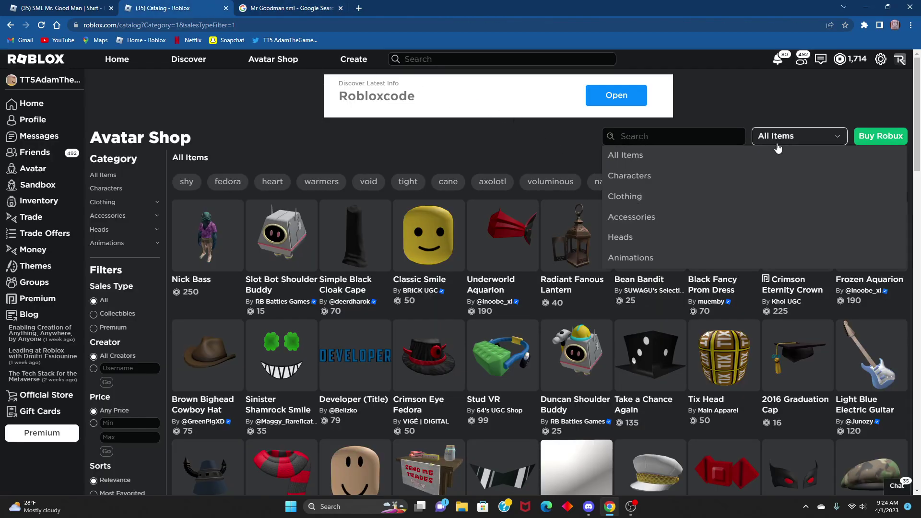
{"action": "left_click", "coordinate": [635, 238]}
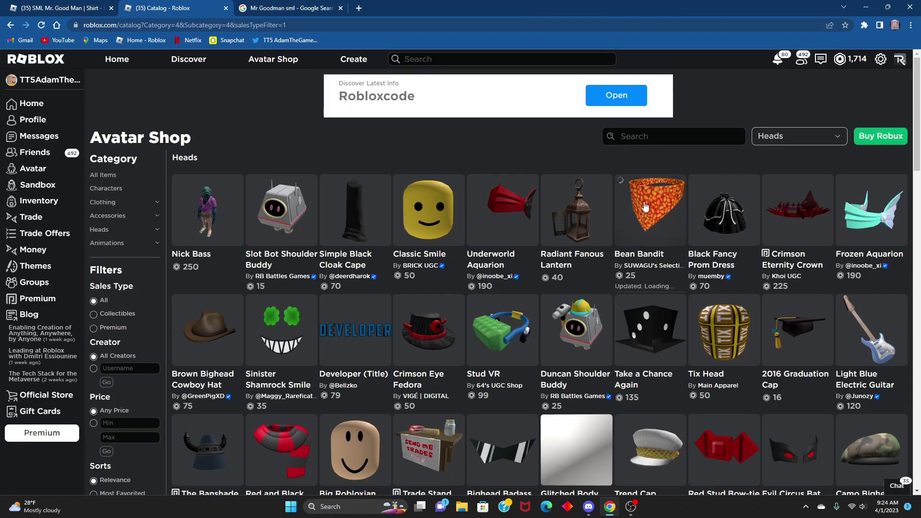
{"action": "left_click", "coordinate": [663, 135]}
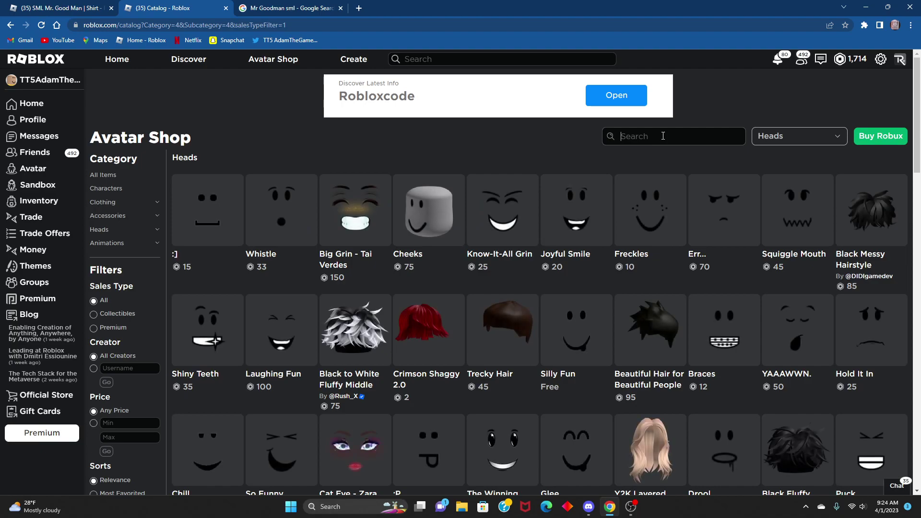
{"action": "type", "text": "Blonde hair"}
{"action": "key", "text": "Return"}
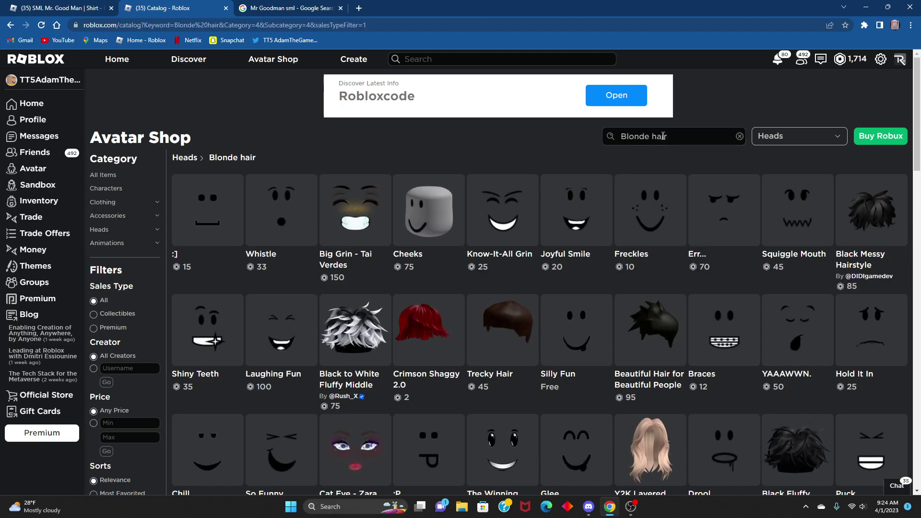
Scroll through the blonde hair results to find the Blonde Charmer hair.
{"action": "scroll", "coordinate": [330, 237], "scroll_direction": "down", "scroll_amount": 4}
{"action": "scroll", "coordinate": [432, 259], "scroll_direction": "up", "scroll_amount": 4}
{"action": "scroll", "coordinate": [576, 288], "scroll_direction": "down", "scroll_amount": 8}
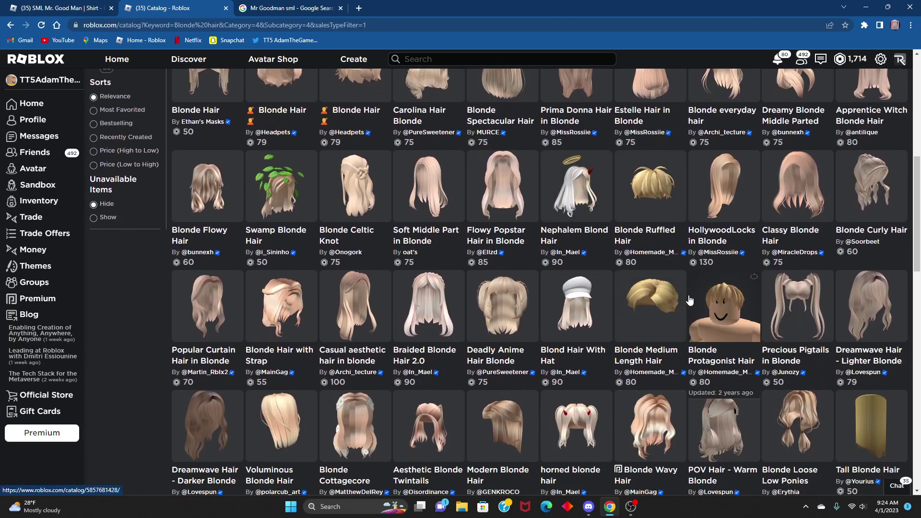
{"action": "scroll", "coordinate": [641, 193], "scroll_direction": "down", "scroll_amount": 9}
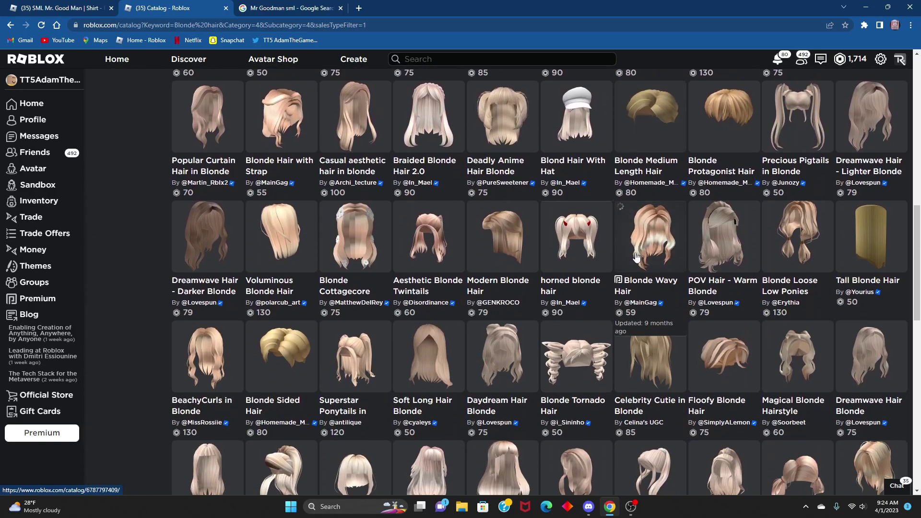
{"action": "scroll", "coordinate": [399, 212], "scroll_direction": "down", "scroll_amount": 4}
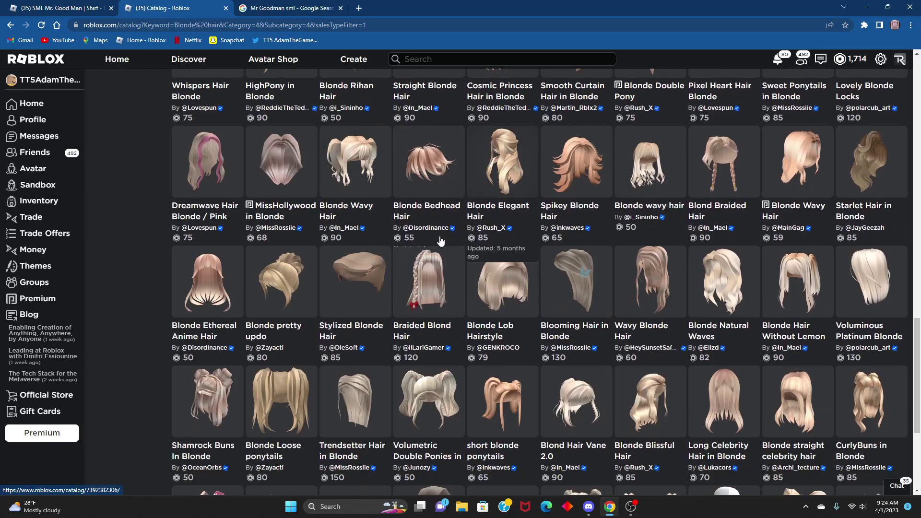
{"action": "scroll", "coordinate": [399, 212], "scroll_direction": "down", "scroll_amount": 1}
{"action": "scroll", "coordinate": [359, 248], "scroll_direction": "down", "scroll_amount": 4}
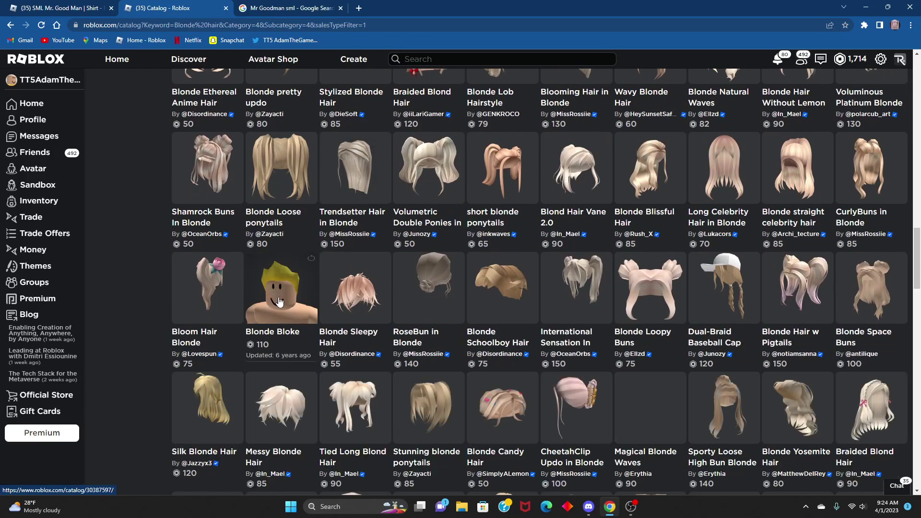
{"action": "scroll", "coordinate": [486, 291], "scroll_direction": "down", "scroll_amount": 11}
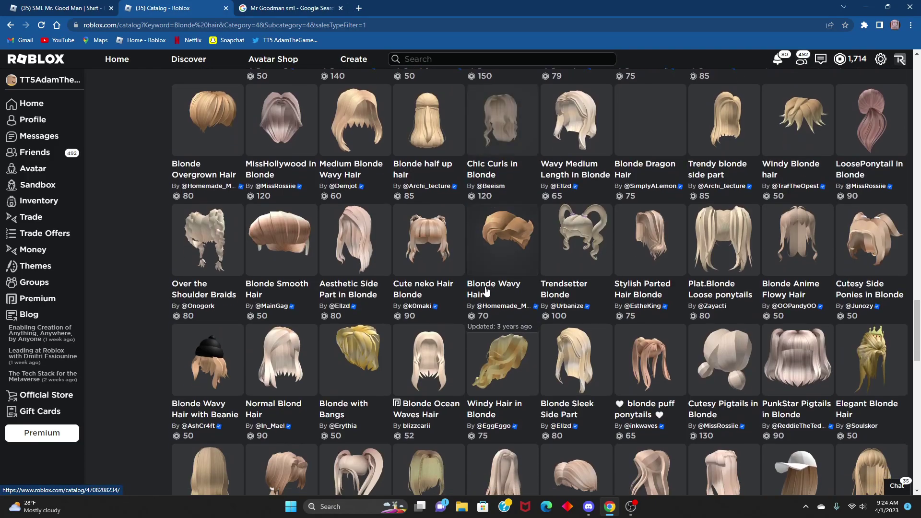
{"action": "scroll", "coordinate": [486, 291], "scroll_direction": "down", "scroll_amount": 7}
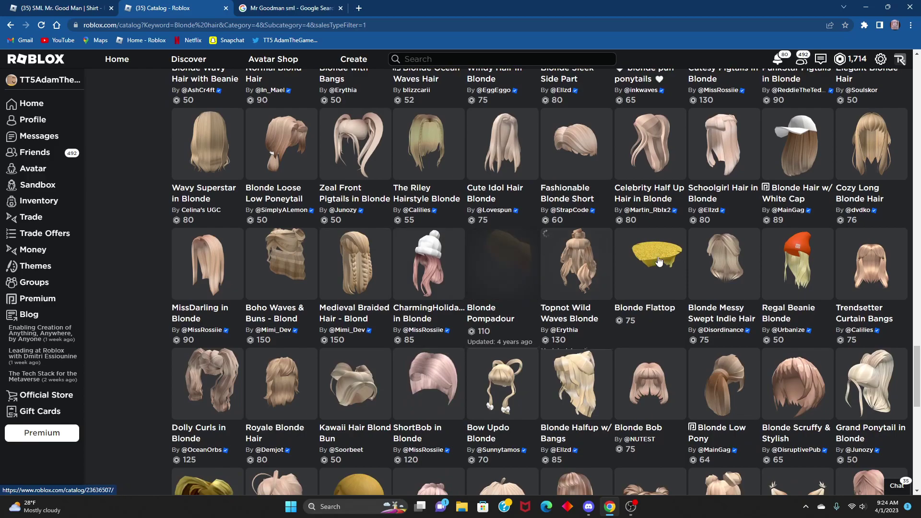
{"action": "scroll", "coordinate": [677, 260], "scroll_direction": "down", "scroll_amount": 8}
{"action": "scroll", "coordinate": [510, 239], "scroll_direction": "down", "scroll_amount": 8}
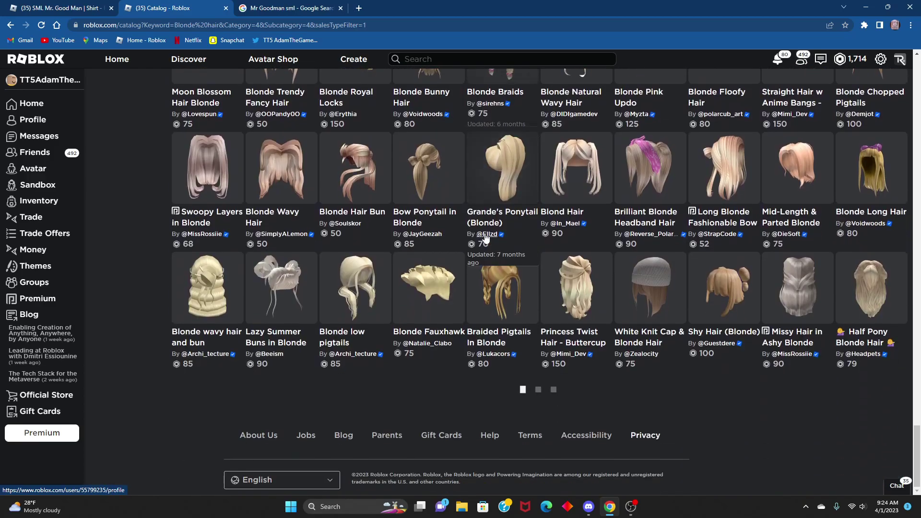
{"action": "scroll", "coordinate": [479, 212], "scroll_direction": "down", "scroll_amount": 5}
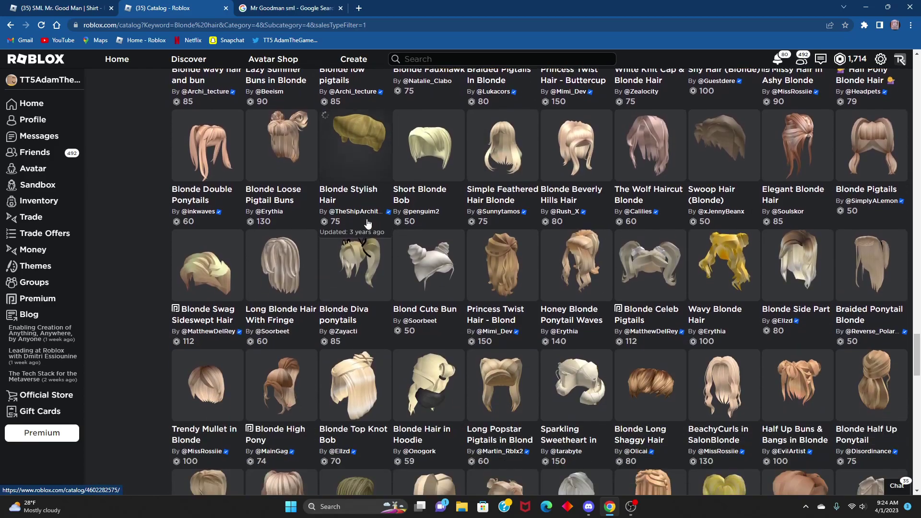
{"action": "scroll", "coordinate": [361, 184], "scroll_direction": "up", "scroll_amount": 4}
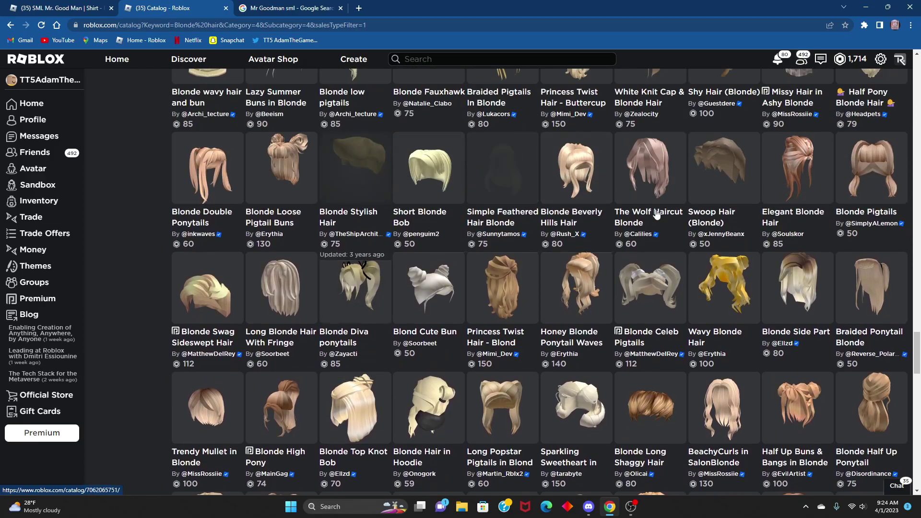
{"action": "scroll", "coordinate": [661, 264], "scroll_direction": "down", "scroll_amount": 14}
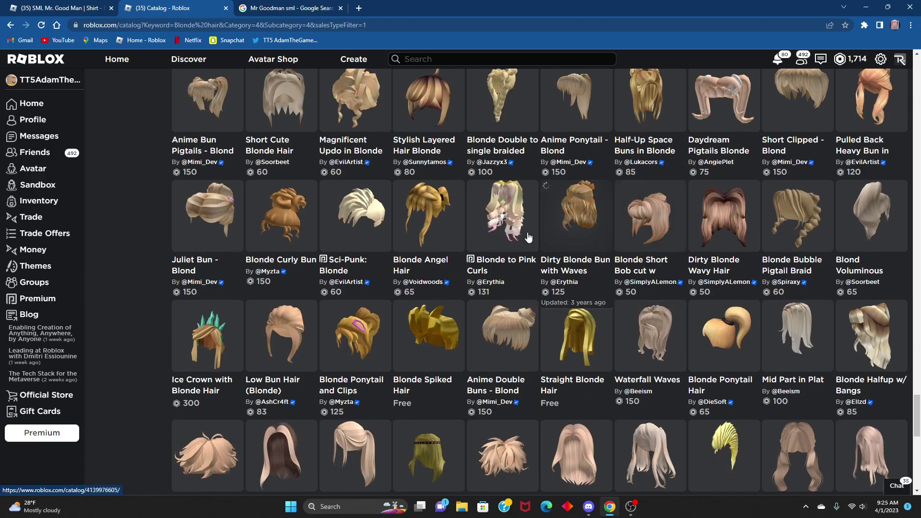
{"action": "scroll", "coordinate": [661, 264], "scroll_direction": "down", "scroll_amount": 6}
{"action": "scroll", "coordinate": [428, 203], "scroll_direction": "up", "scroll_amount": 2}
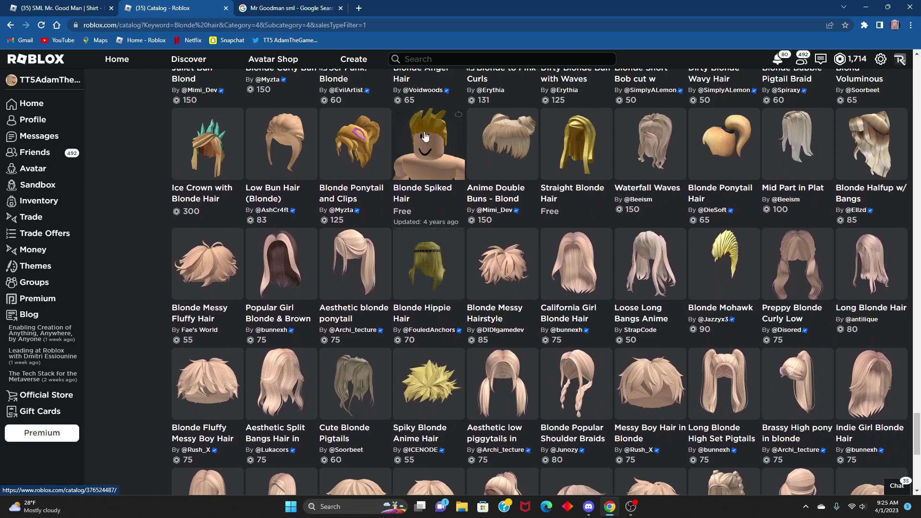
{"action": "scroll", "coordinate": [846, 214], "scroll_direction": "down", "scroll_amount": 5}
{"action": "scroll", "coordinate": [846, 214], "scroll_direction": "down", "scroll_amount": 7}
{"action": "scroll", "coordinate": [380, 270], "scroll_direction": "down", "scroll_amount": 3}
{"action": "scroll", "coordinate": [380, 270], "scroll_direction": "down", "scroll_amount": 5}
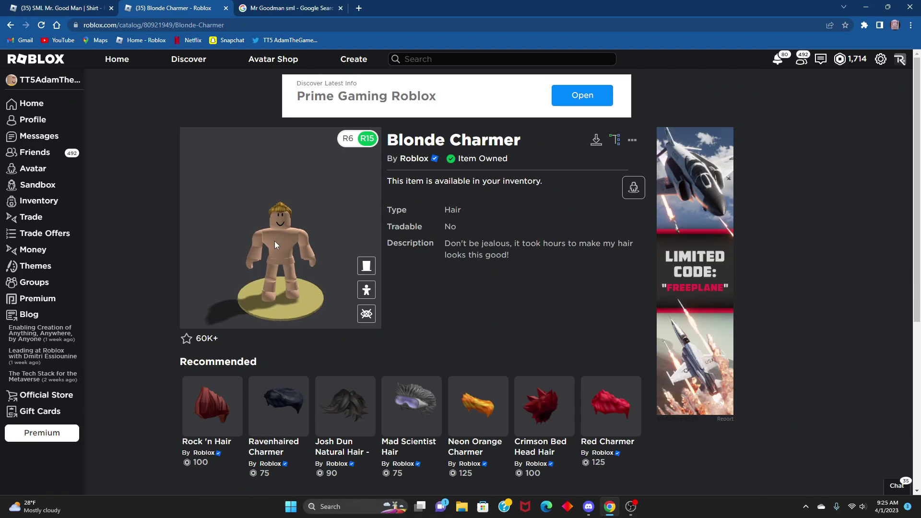
Equip the Blonde Charmer hair from Head & Body > Hair in the Avatar Editor.
{"action": "mouse_move", "coordinate": [274, 245]}
{"action": "left_mouse_down"}
{"action": "mouse_move", "coordinate": [295, 246]}
{"action": "mouse_move", "coordinate": [235, 242]}
{"action": "left_mouse_up"}
{"action": "left_click", "coordinate": [32, 171]}
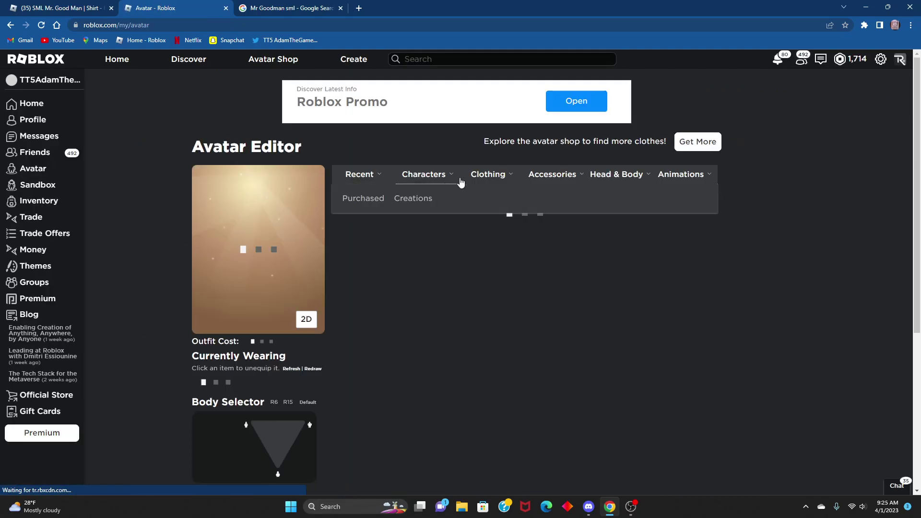
{"action": "mouse_move", "coordinate": [616, 174]}
{"action": "left_click", "coordinate": [428, 198]}
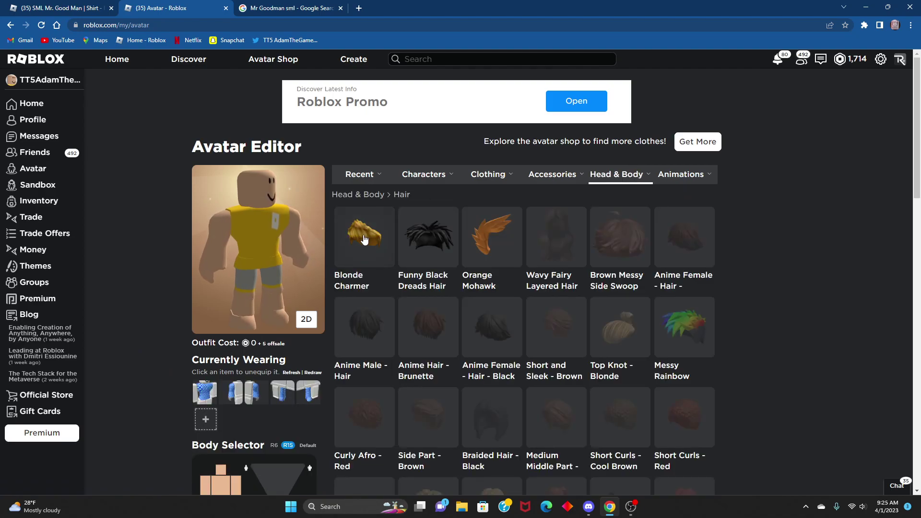
{"action": "left_click", "coordinate": [359, 240]}
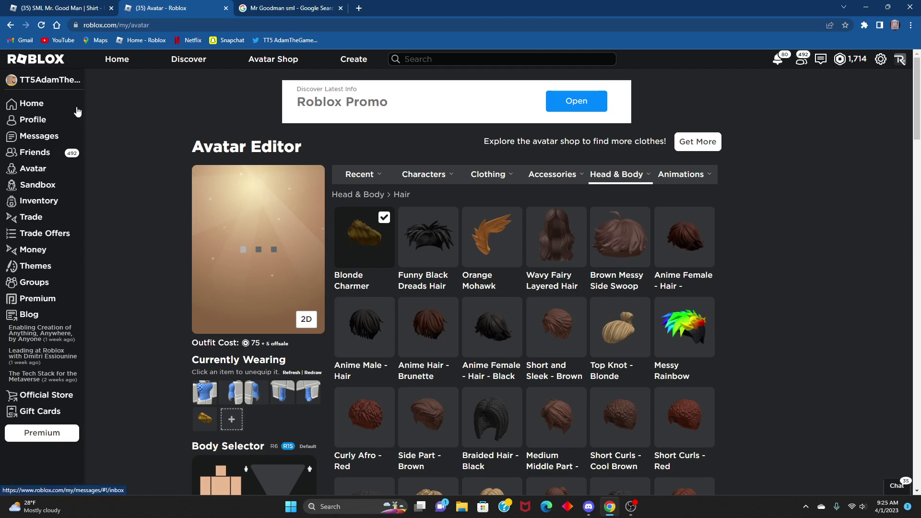
{"action": "left_click", "coordinate": [31, 104]}
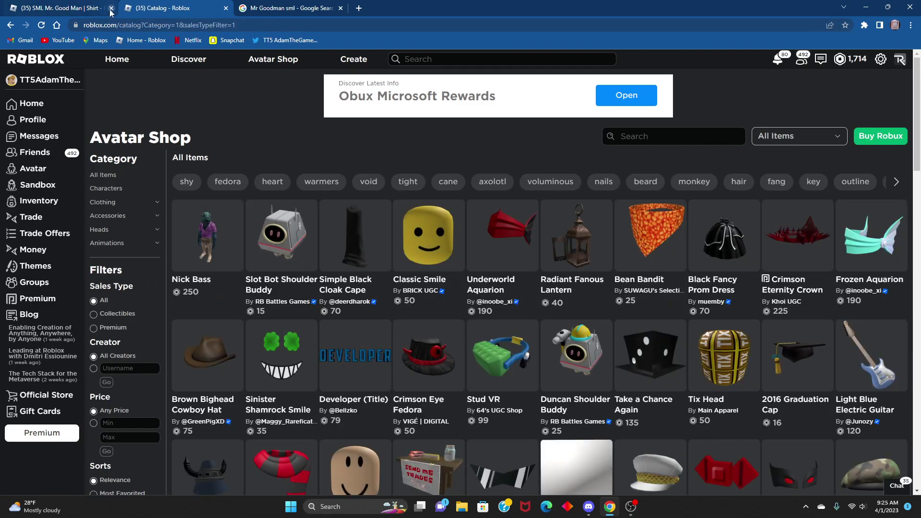
Close the old shirt tab and search the Avatar Shop for 'Blonde Mustache'.
{"action": "left_click", "coordinate": [111, 8]}
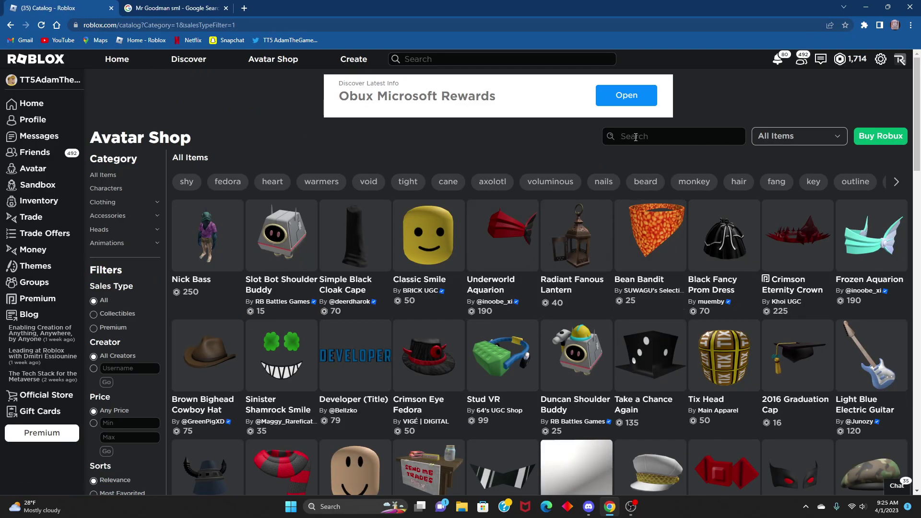
{"action": "left_click", "coordinate": [183, 6]}
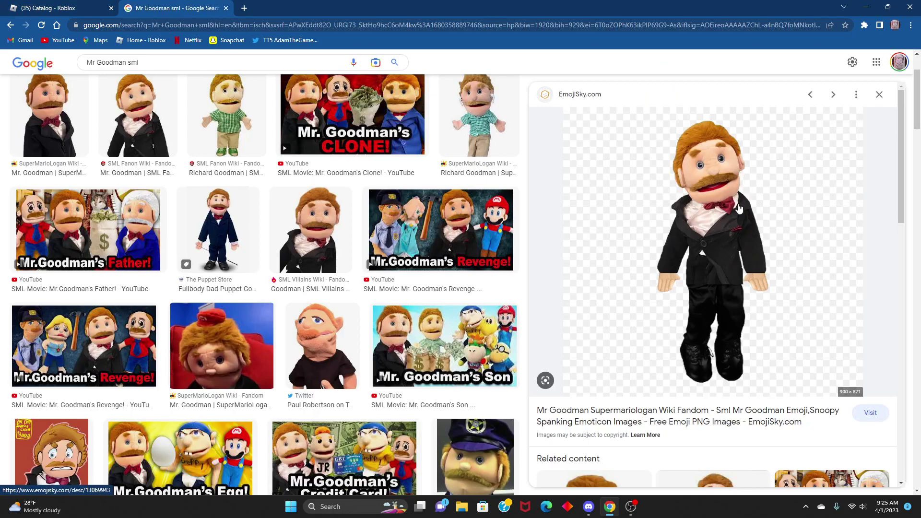
{"action": "left_click", "coordinate": [87, 7]}
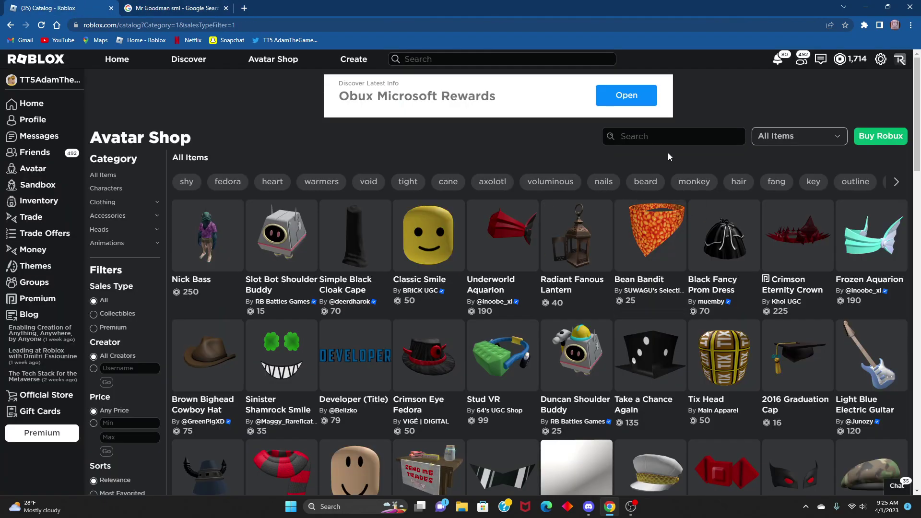
{"action": "left_click", "coordinate": [660, 137]}
{"action": "type", "text": "B"}
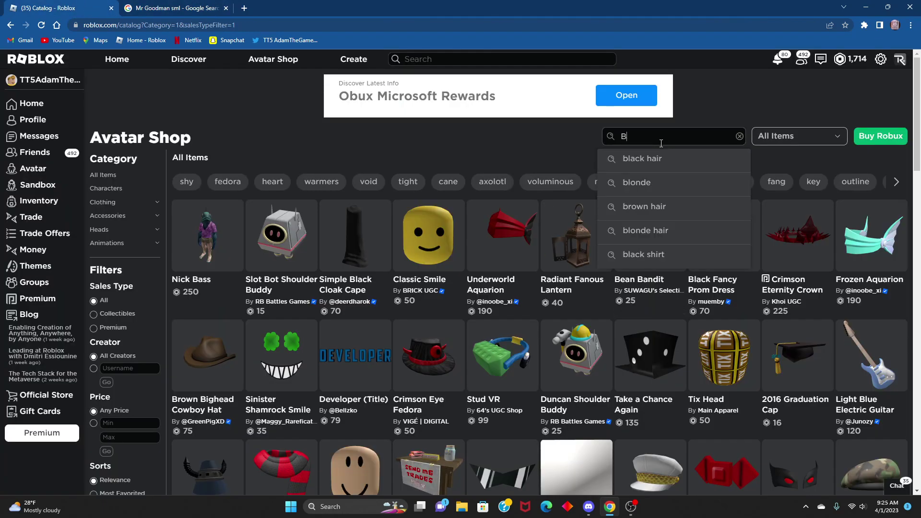
{"action": "type", "text": "londe Mustache"}
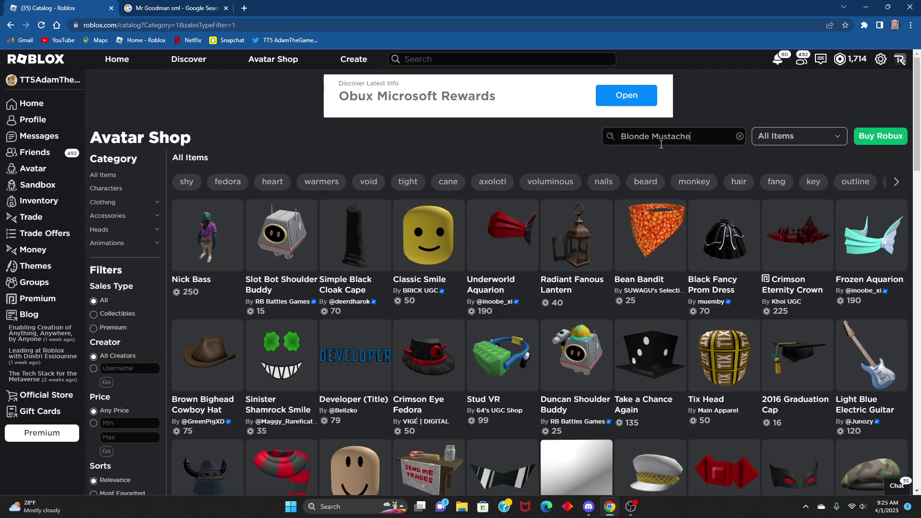
{"action": "key", "text": "Return"}
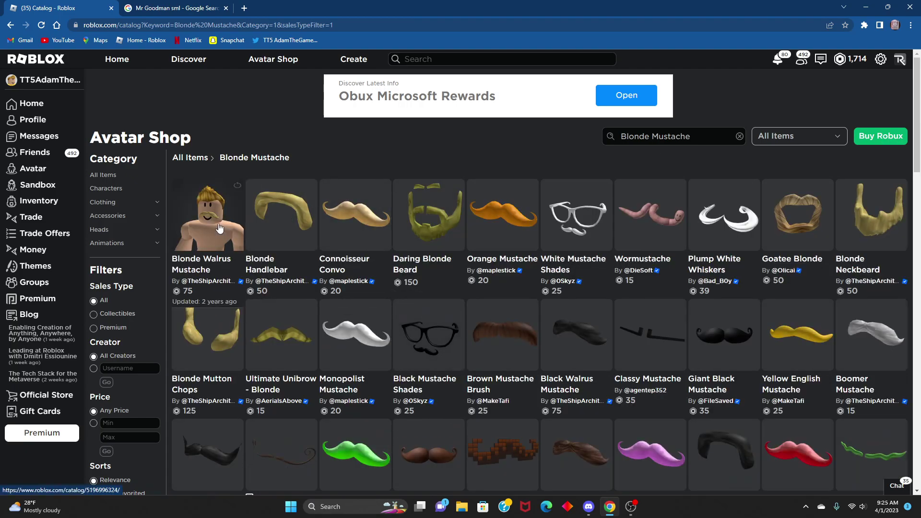
{"action": "scroll", "coordinate": [787, 274], "scroll_direction": "down", "scroll_amount": 1}
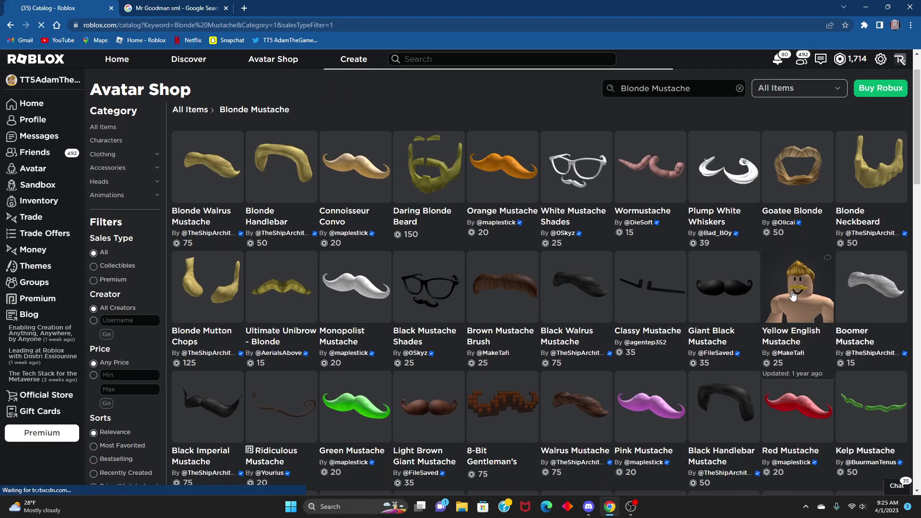
Buy the Yellow English Mustache for 25 Robux, leaving a 1,689 balance.
{"action": "left_click", "coordinate": [793, 296]}
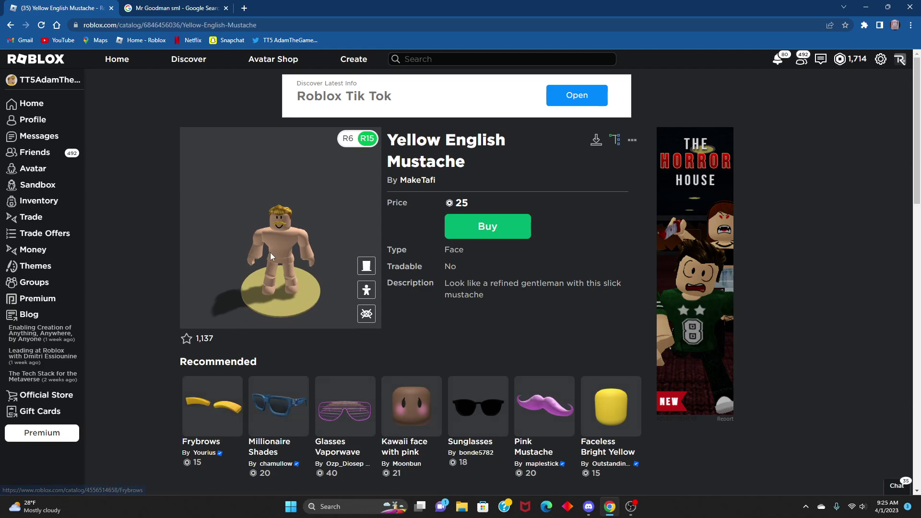
{"action": "left_click", "coordinate": [476, 242]}
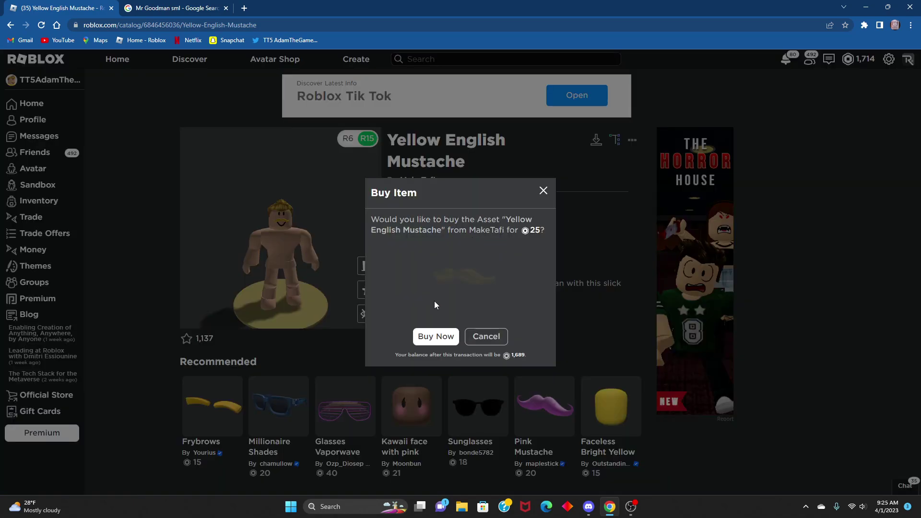
{"action": "left_click", "coordinate": [442, 338]}
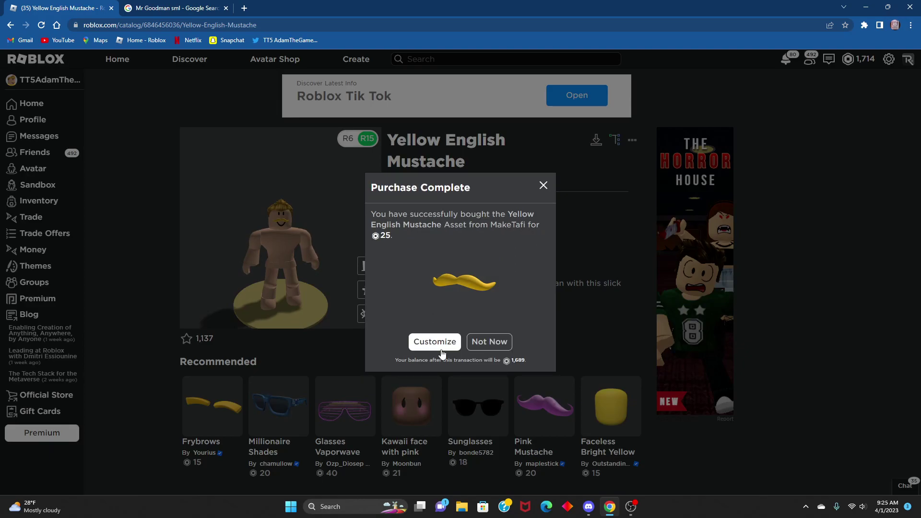
{"action": "left_click", "coordinate": [486, 343]}
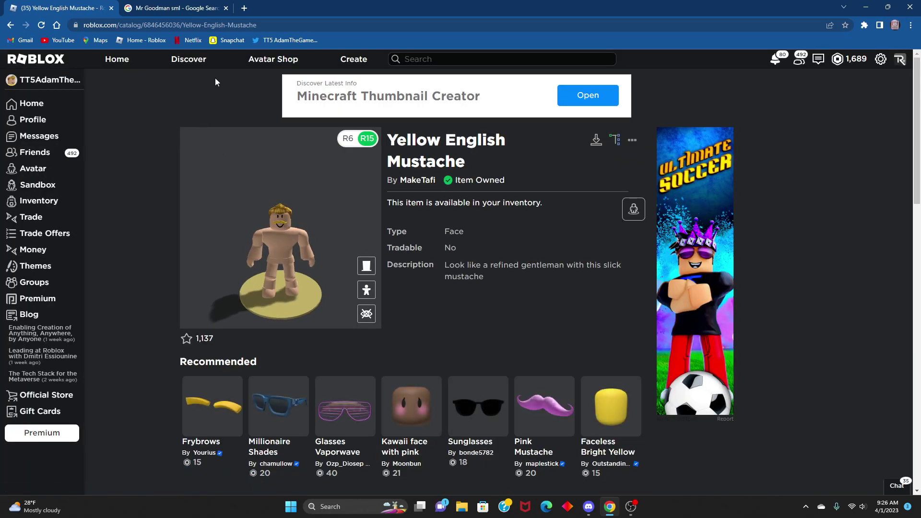
{"action": "left_click", "coordinate": [172, 5]}
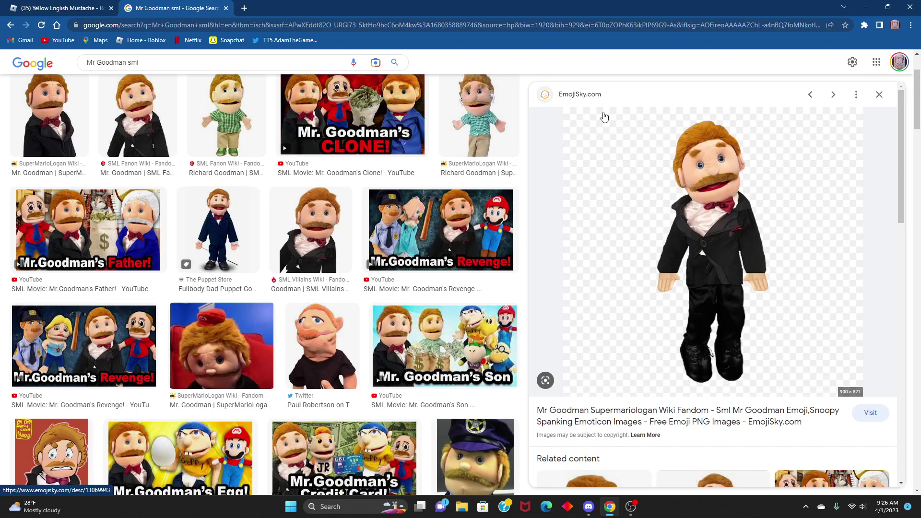
Return to the main Avatar Shop catalog and browse the Heads category.
{"action": "left_click", "coordinate": [18, 4]}
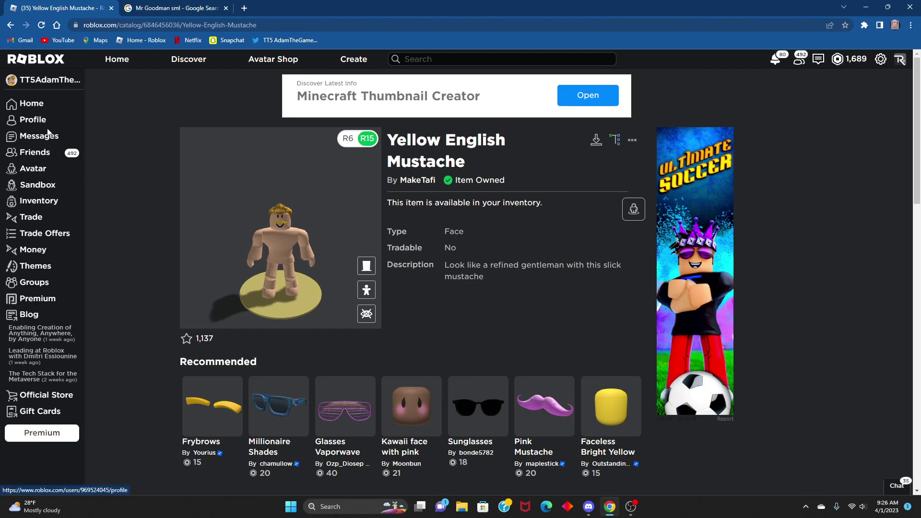
{"action": "left_click", "coordinate": [245, 65]}
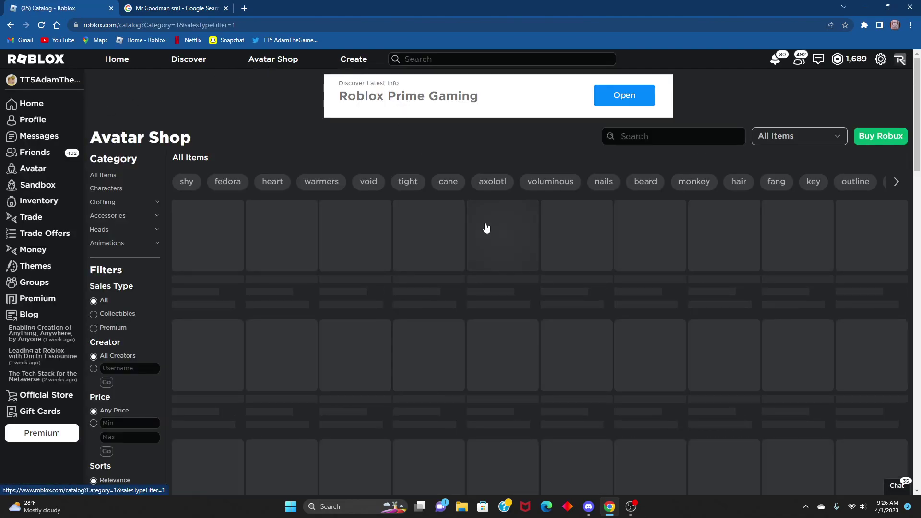
{"action": "left_click", "coordinate": [784, 144]}
{"action": "left_click", "coordinate": [101, 259]}
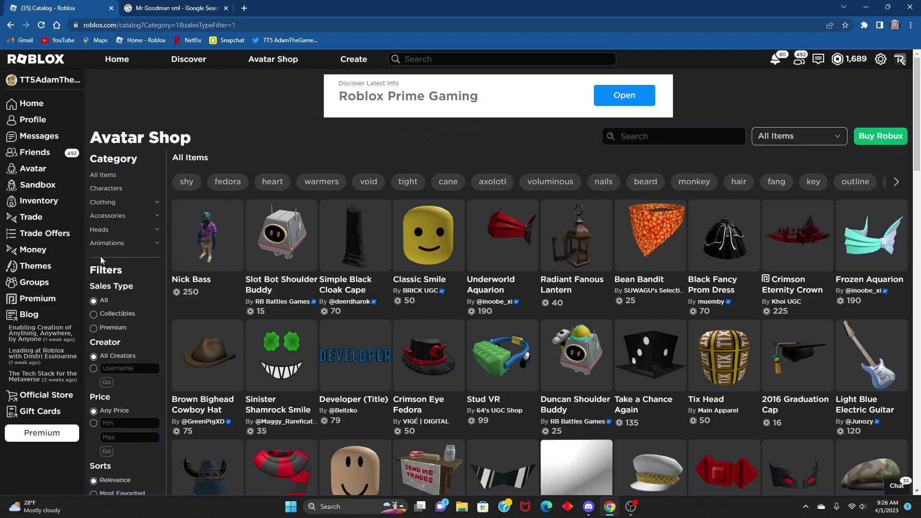
{"action": "left_click", "coordinate": [112, 231]}
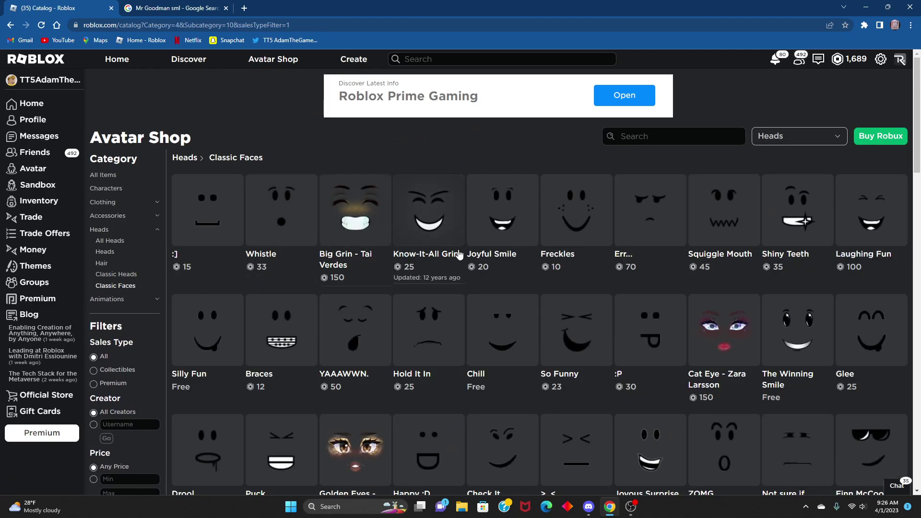
Scroll the classic faces, comparing against the Mr Goodman reference, to find the owned Grr! face.
{"action": "scroll", "coordinate": [696, 241], "scroll_direction": "down", "scroll_amount": 1}
{"action": "scroll", "coordinate": [695, 240], "scroll_direction": "down", "scroll_amount": 5}
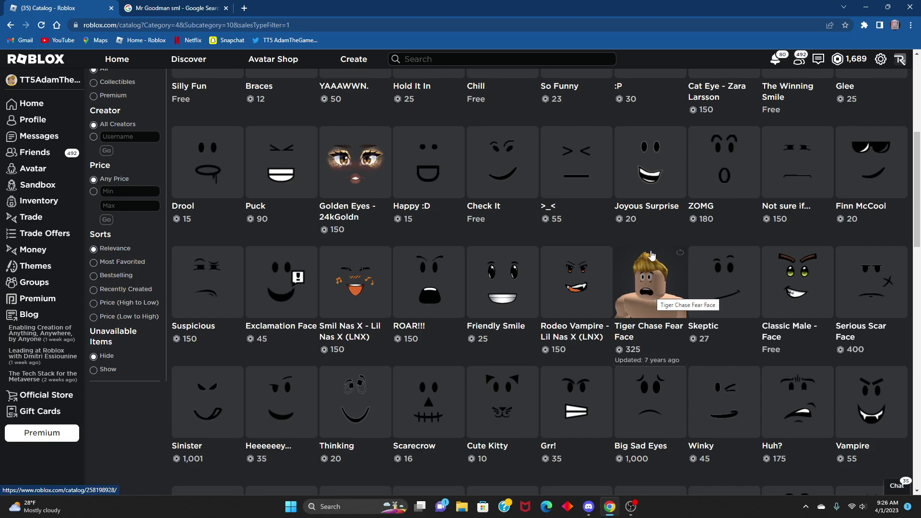
{"action": "left_click", "coordinate": [178, 18]}
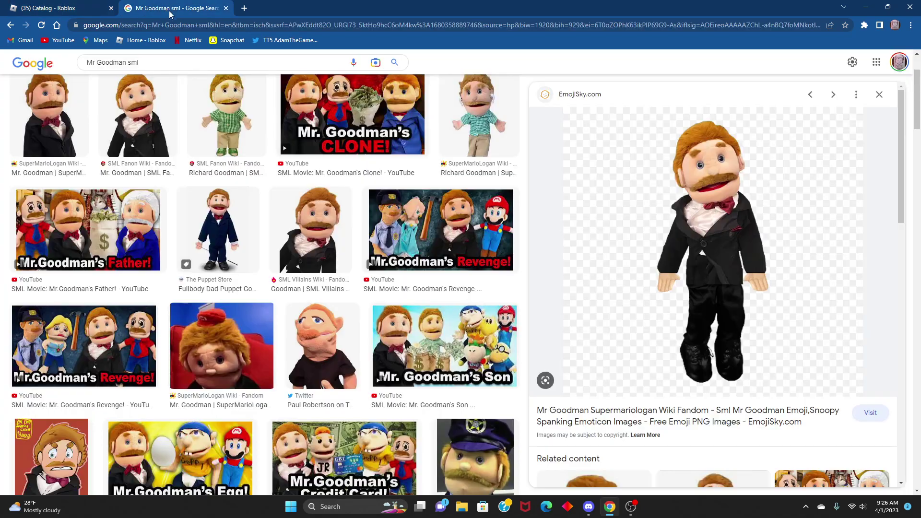
{"action": "left_click", "coordinate": [99, 5]}
{"action": "scroll", "coordinate": [629, 355], "scroll_direction": "down", "scroll_amount": 1}
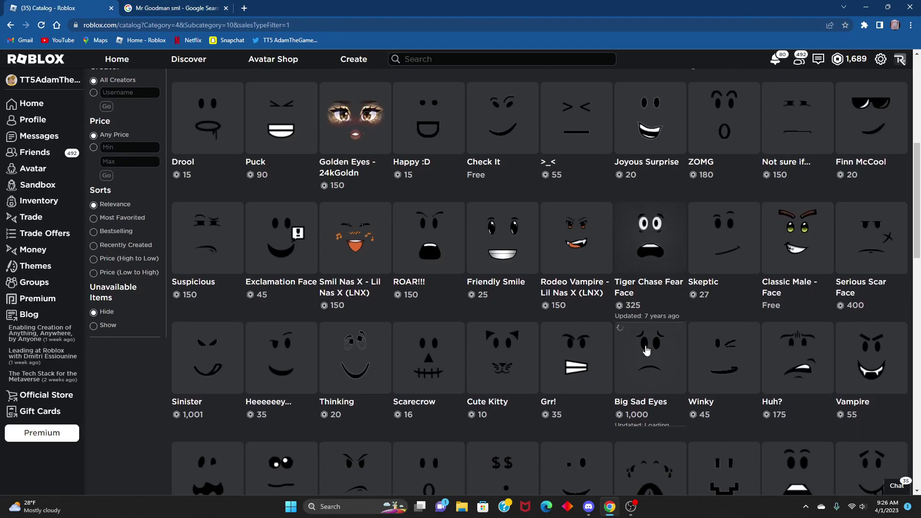
{"action": "scroll", "coordinate": [422, 335], "scroll_direction": "down", "scroll_amount": 4}
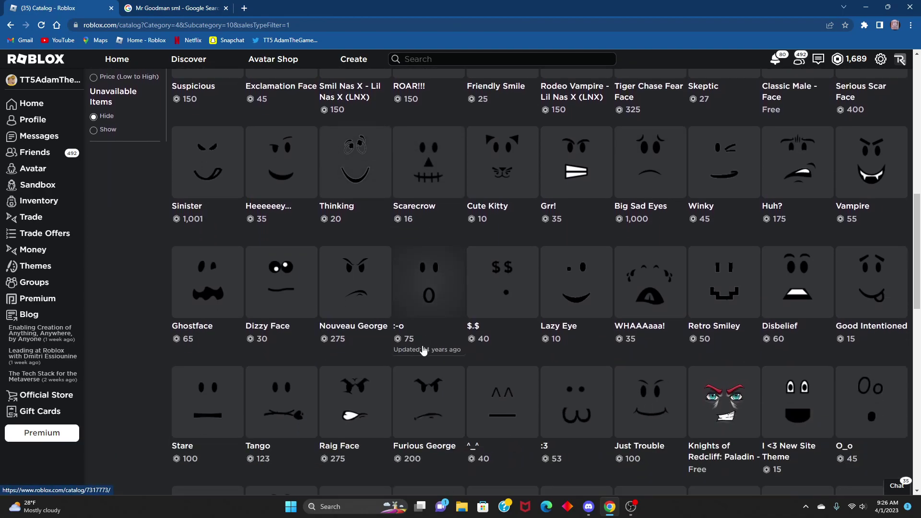
{"action": "scroll", "coordinate": [267, 257], "scroll_direction": "down", "scroll_amount": 3}
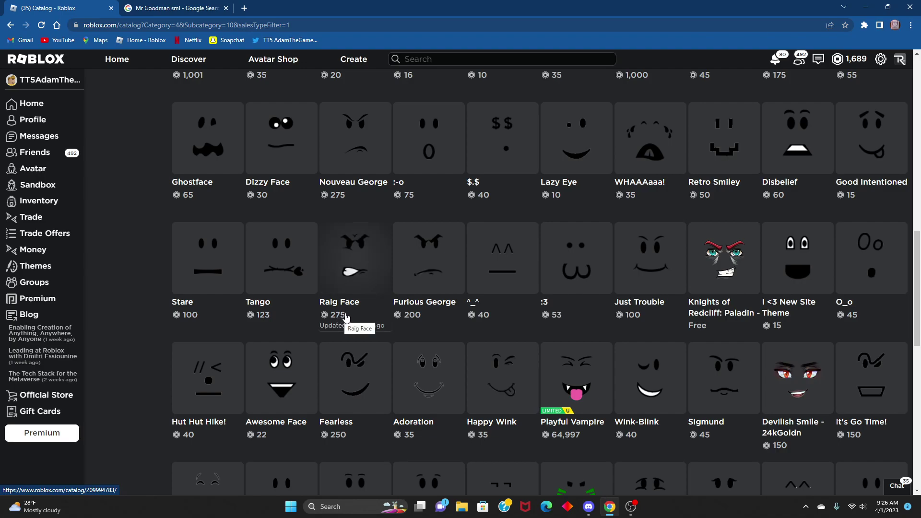
{"action": "scroll", "coordinate": [744, 342], "scroll_direction": "down", "scroll_amount": 2}
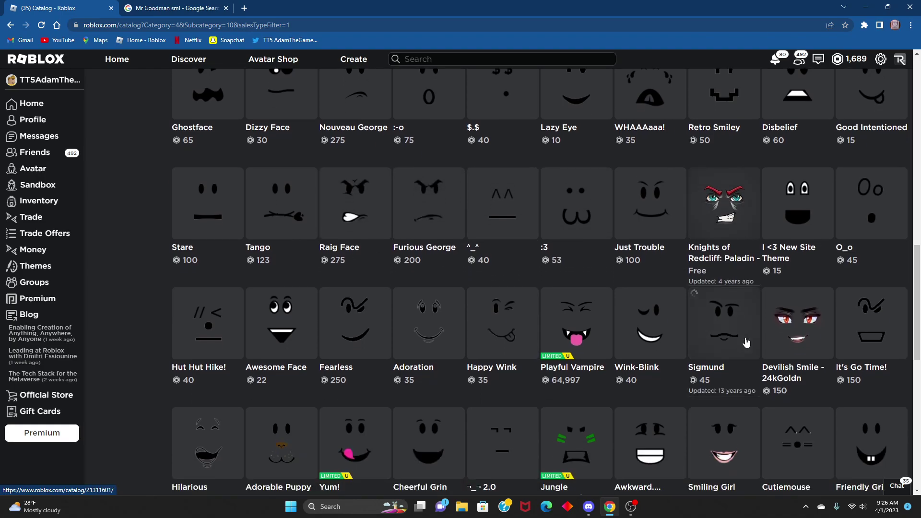
{"action": "scroll", "coordinate": [744, 342], "scroll_direction": "down", "scroll_amount": 3}
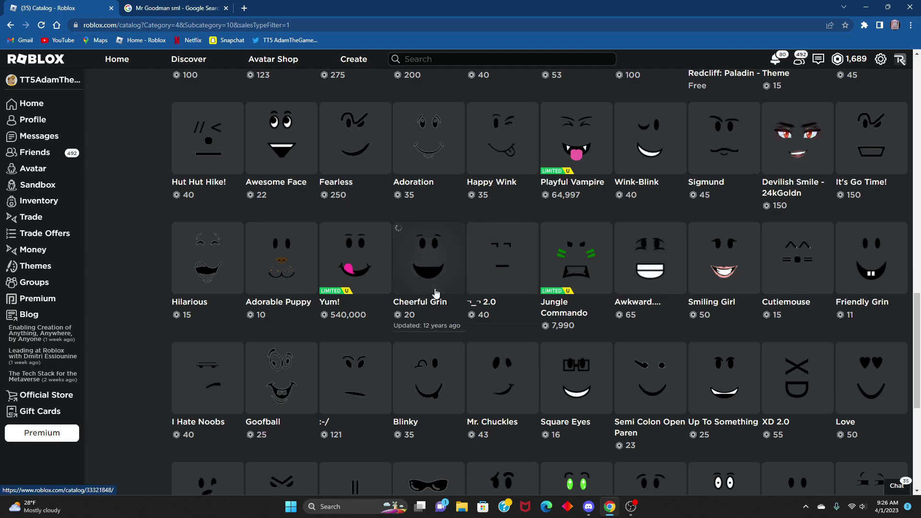
{"action": "scroll", "coordinate": [437, 293], "scroll_direction": "down", "scroll_amount": 6}
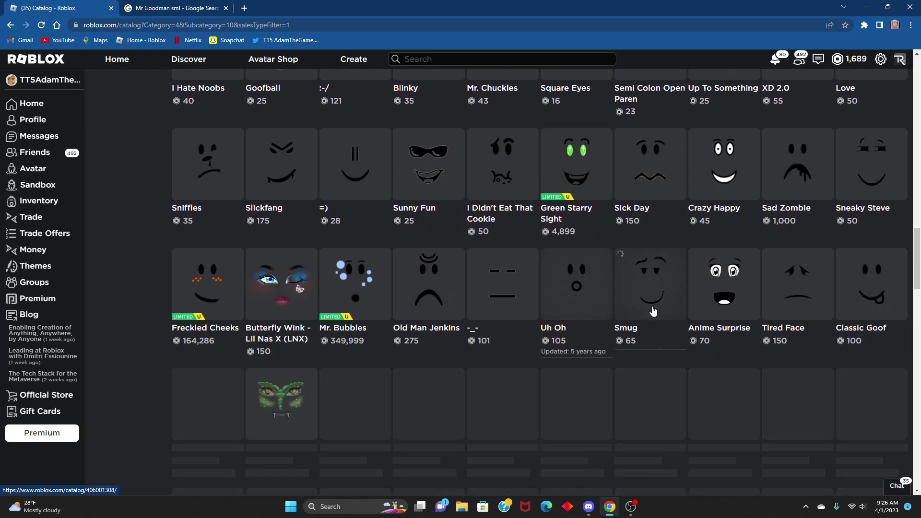
{"action": "scroll", "coordinate": [662, 309], "scroll_direction": "down", "scroll_amount": 3}
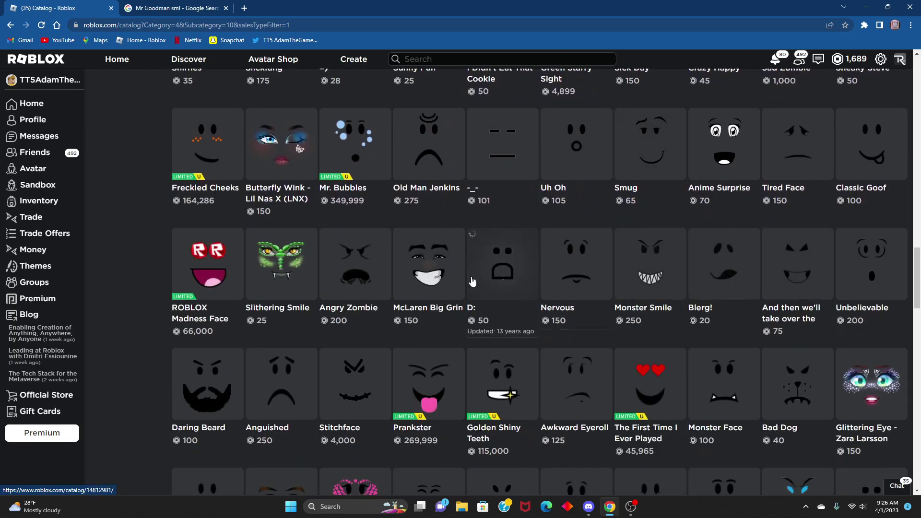
{"action": "scroll", "coordinate": [469, 283], "scroll_direction": "down", "scroll_amount": 2}
{"action": "scroll", "coordinate": [401, 282], "scroll_direction": "down", "scroll_amount": 3}
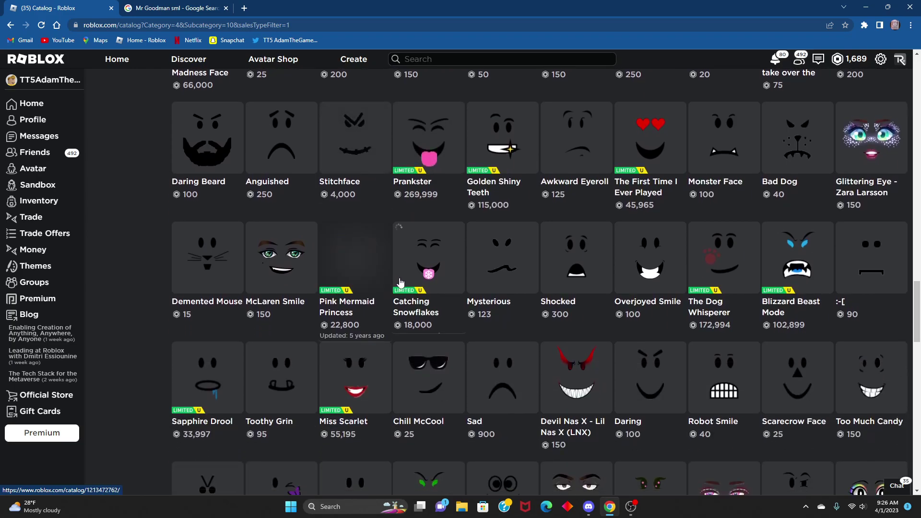
{"action": "scroll", "coordinate": [401, 282], "scroll_direction": "down", "scroll_amount": 6}
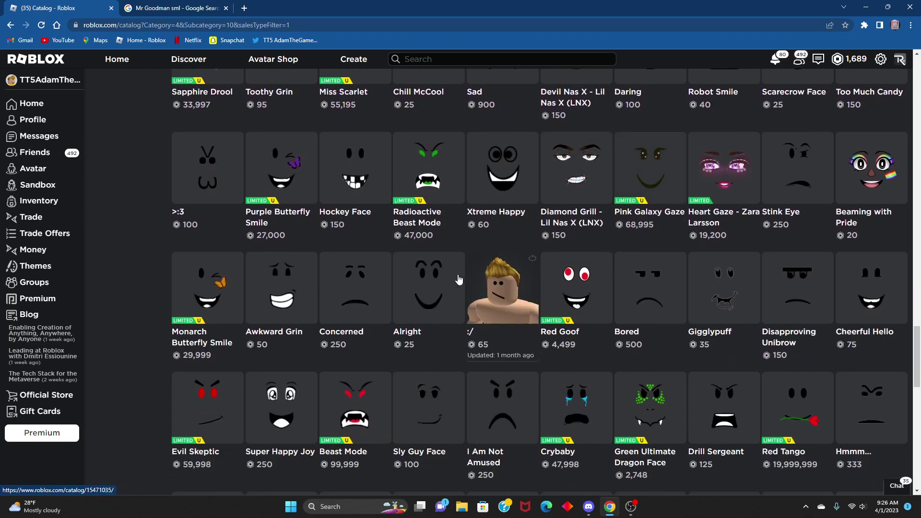
{"action": "scroll", "coordinate": [437, 280], "scroll_direction": "down", "scroll_amount": 5}
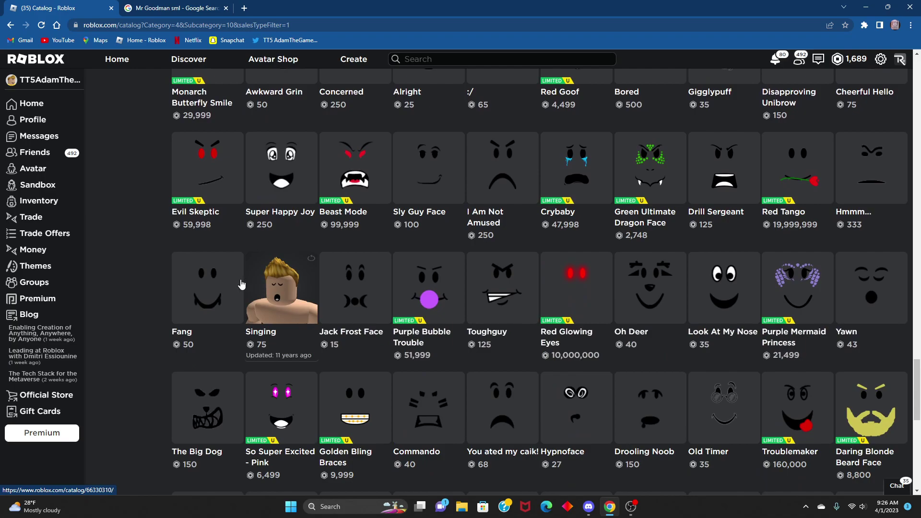
{"action": "scroll", "coordinate": [239, 285], "scroll_direction": "down", "scroll_amount": 5}
{"action": "scroll", "coordinate": [606, 290], "scroll_direction": "down", "scroll_amount": 2}
{"action": "scroll", "coordinate": [606, 289], "scroll_direction": "down", "scroll_amount": 5}
{"action": "scroll", "coordinate": [530, 273], "scroll_direction": "up", "scroll_amount": 6}
{"action": "scroll", "coordinate": [529, 273], "scroll_direction": "down", "scroll_amount": 20}
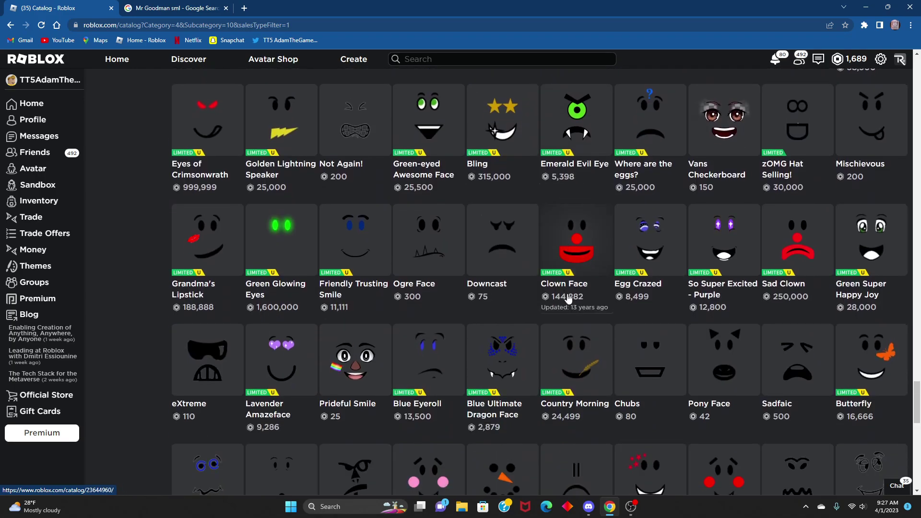
{"action": "scroll", "coordinate": [285, 289], "scroll_direction": "down", "scroll_amount": 4}
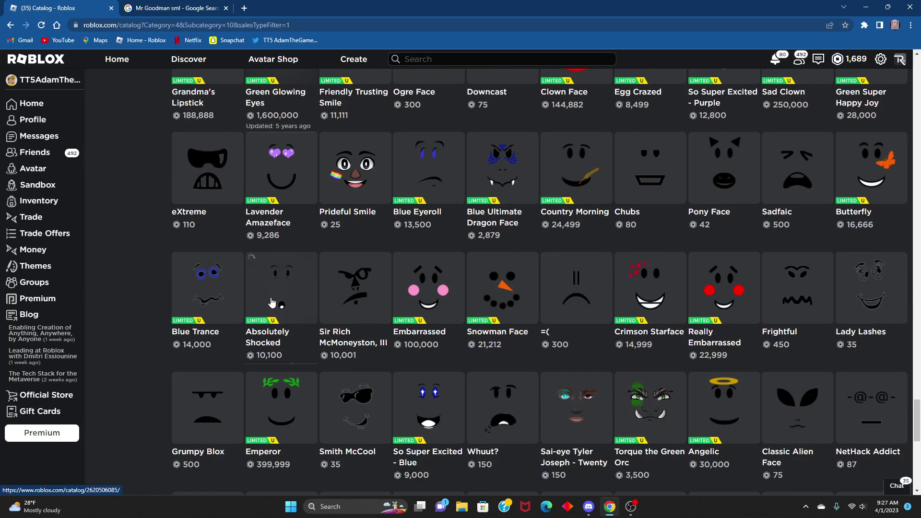
{"action": "scroll", "coordinate": [551, 295], "scroll_direction": "up", "scroll_amount": 16}
{"action": "scroll", "coordinate": [650, 282], "scroll_direction": "up", "scroll_amount": 20}
{"action": "scroll", "coordinate": [649, 282], "scroll_direction": "up", "scroll_amount": 10}
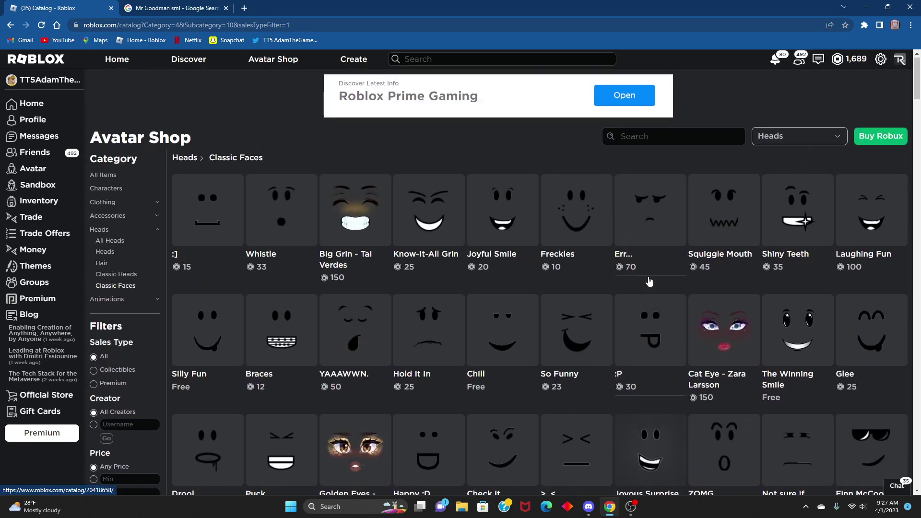
{"action": "scroll", "coordinate": [480, 271], "scroll_direction": "down", "scroll_amount": 4}
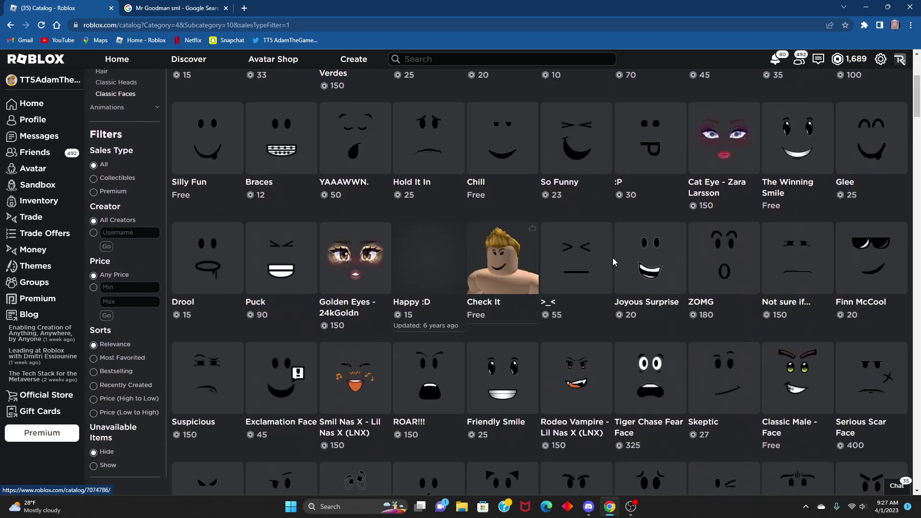
{"action": "scroll", "coordinate": [269, 254], "scroll_direction": "up", "scroll_amount": 4}
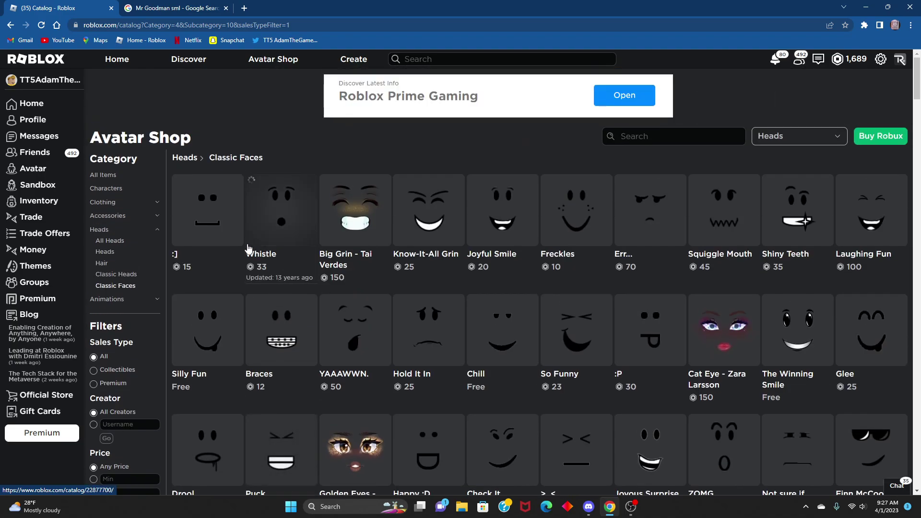
{"action": "scroll", "coordinate": [732, 226], "scroll_direction": "down", "scroll_amount": 2}
{"action": "scroll", "coordinate": [644, 259], "scroll_direction": "down", "scroll_amount": 7}
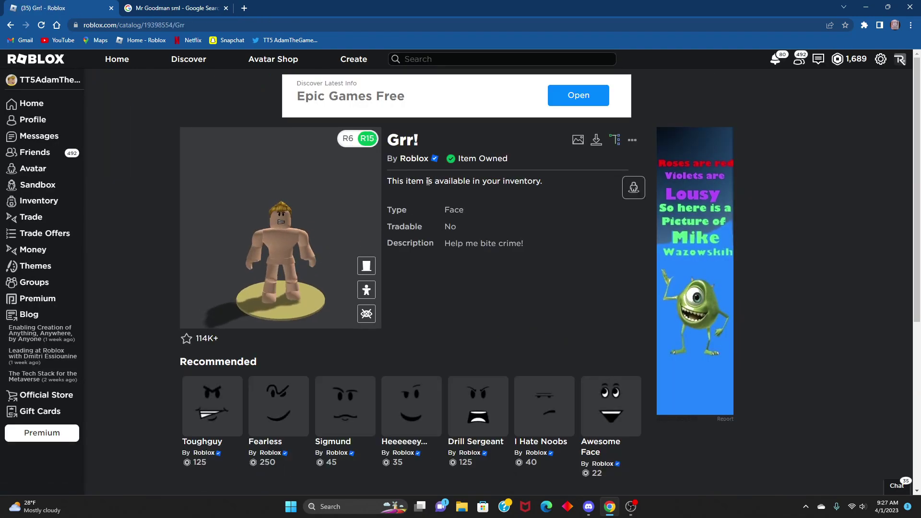
Equip the Grr! face from Classic Faces in the Avatar Editor.
{"action": "left_click", "coordinate": [28, 168]}
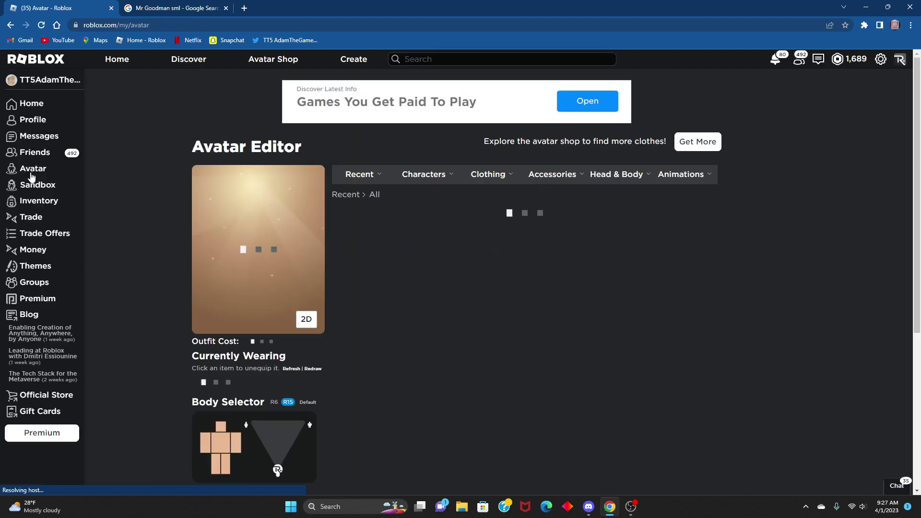
{"action": "mouse_move", "coordinate": [627, 179]}
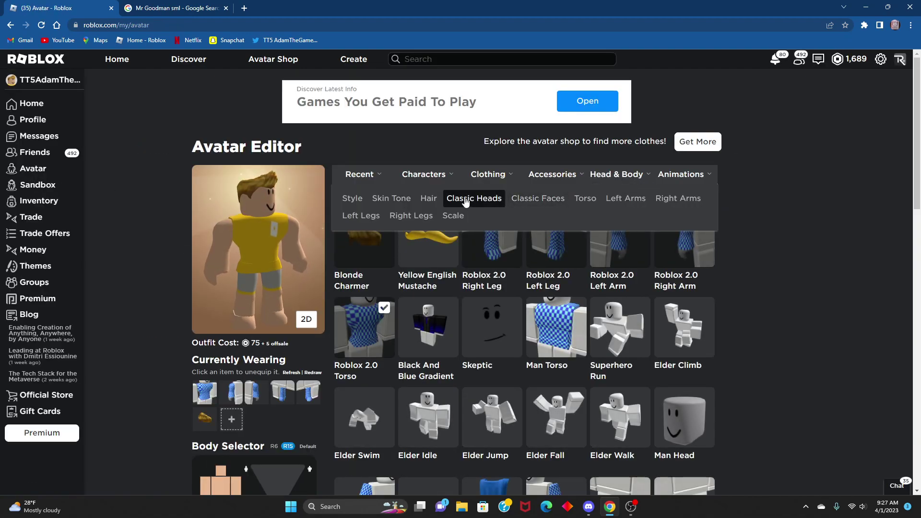
{"action": "left_click", "coordinate": [522, 200]}
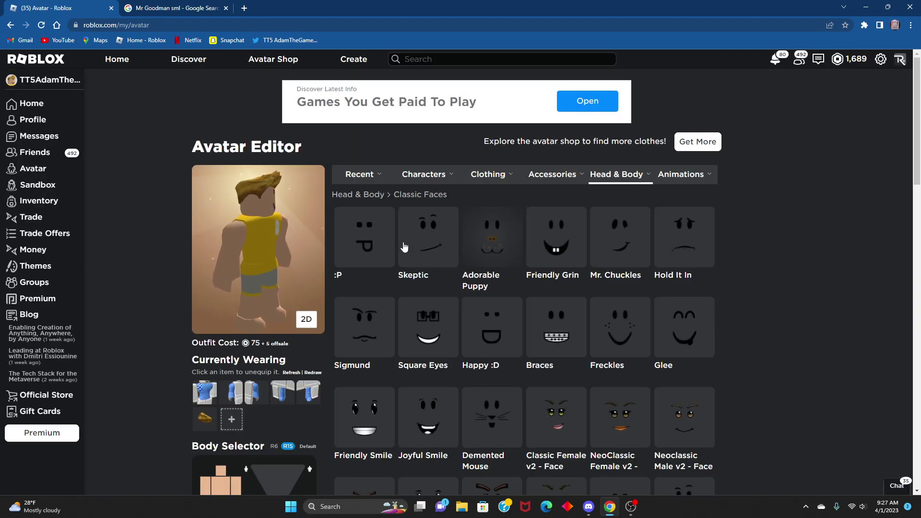
{"action": "scroll", "coordinate": [574, 252], "scroll_direction": "down", "scroll_amount": 3}
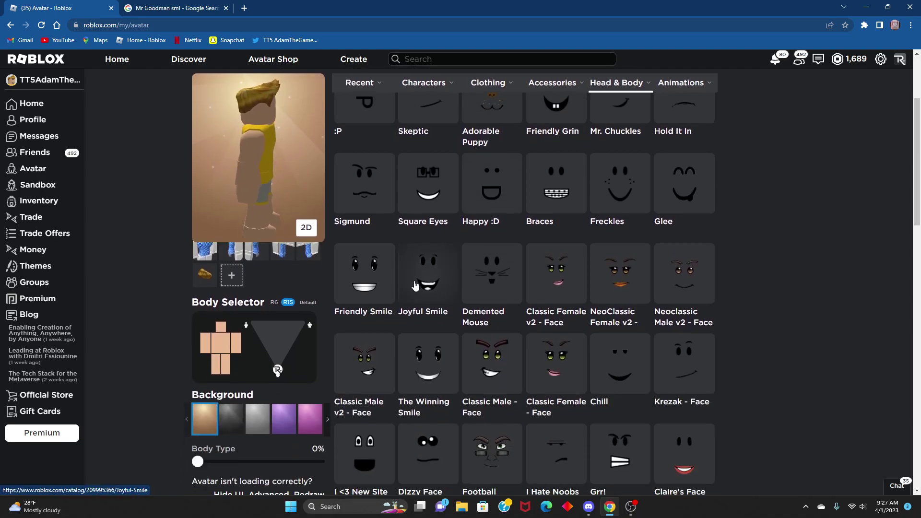
{"action": "scroll", "coordinate": [528, 226], "scroll_direction": "down", "scroll_amount": 6}
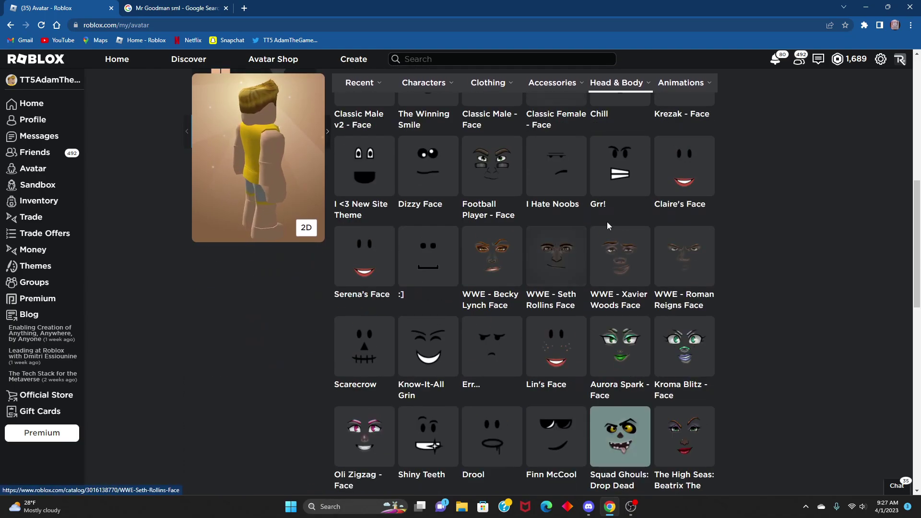
{"action": "left_click", "coordinate": [606, 177]}
Put on the SML Mr. Good Man shirt and pants, then return to the Home page.
{"action": "mouse_move", "coordinate": [552, 83]}
{"action": "left_click", "coordinate": [384, 104]}
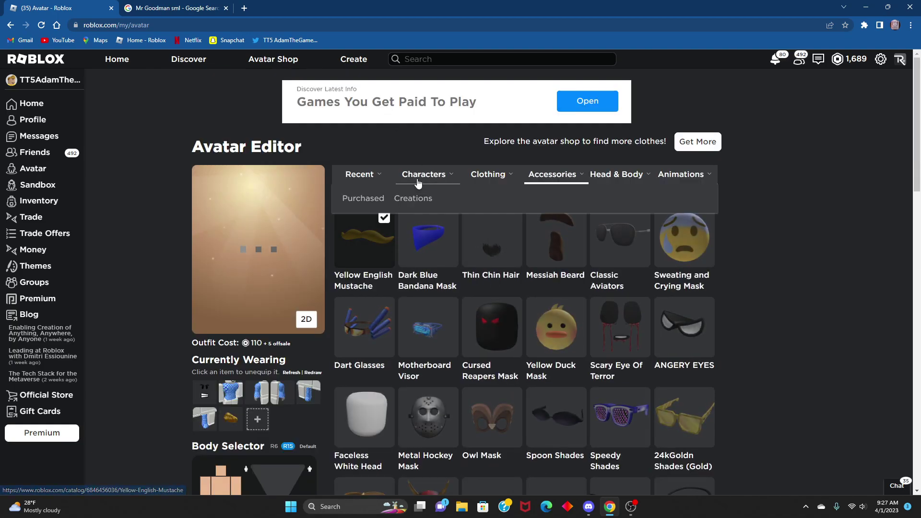
{"action": "mouse_move", "coordinate": [480, 191]}
{"action": "left_click", "coordinate": [456, 297]}
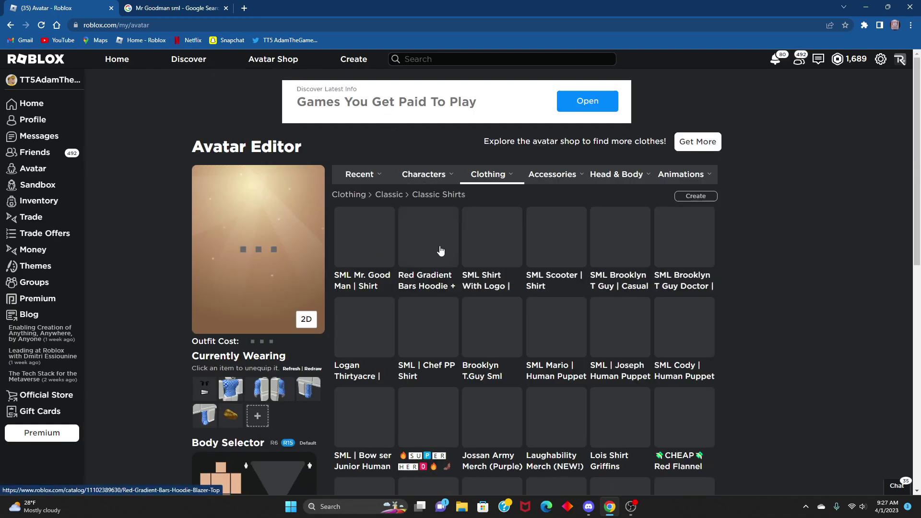
{"action": "scroll", "coordinate": [436, 246], "scroll_direction": "down", "scroll_amount": 1}
{"action": "left_click", "coordinate": [372, 180]}
{"action": "mouse_move", "coordinate": [488, 126]}
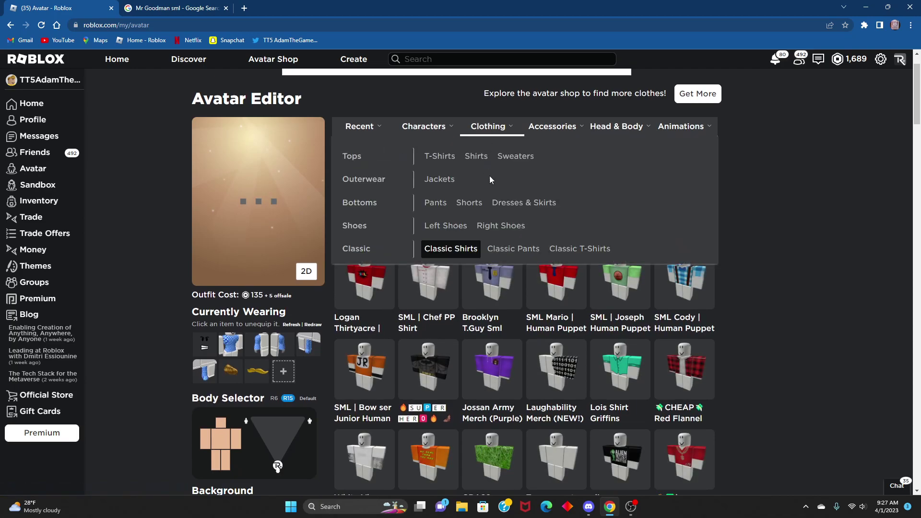
{"action": "left_click", "coordinate": [509, 250]}
{"action": "left_click", "coordinate": [373, 207]}
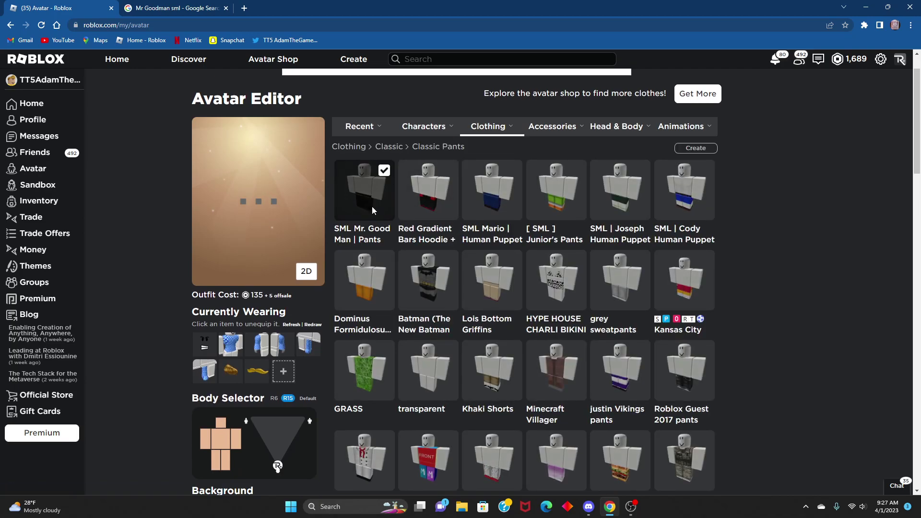
{"action": "left_click", "coordinate": [35, 106]}
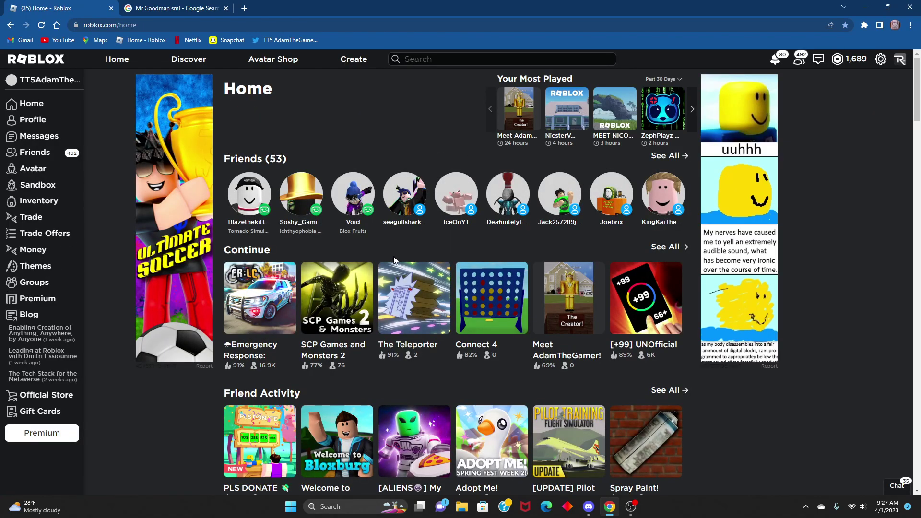
Search the Avatar Shop catalog for 'Mo' to find Money items.
{"action": "left_click", "coordinate": [283, 70]}
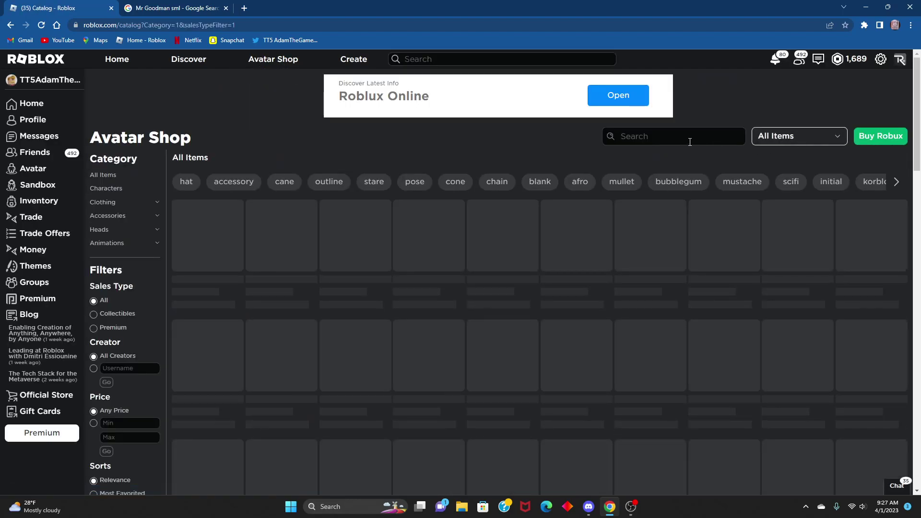
{"action": "left_click", "coordinate": [668, 139]}
{"action": "type", "text": "Money"}
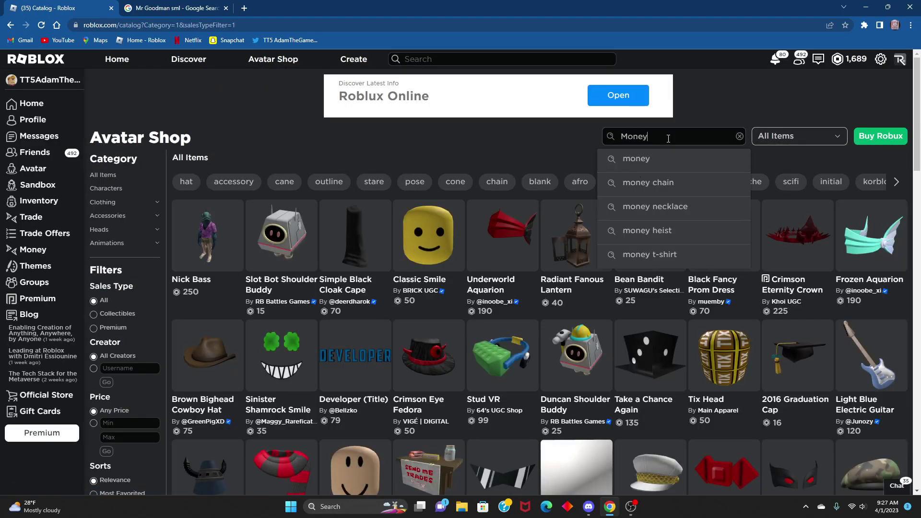
{"action": "key", "text": "Return"}
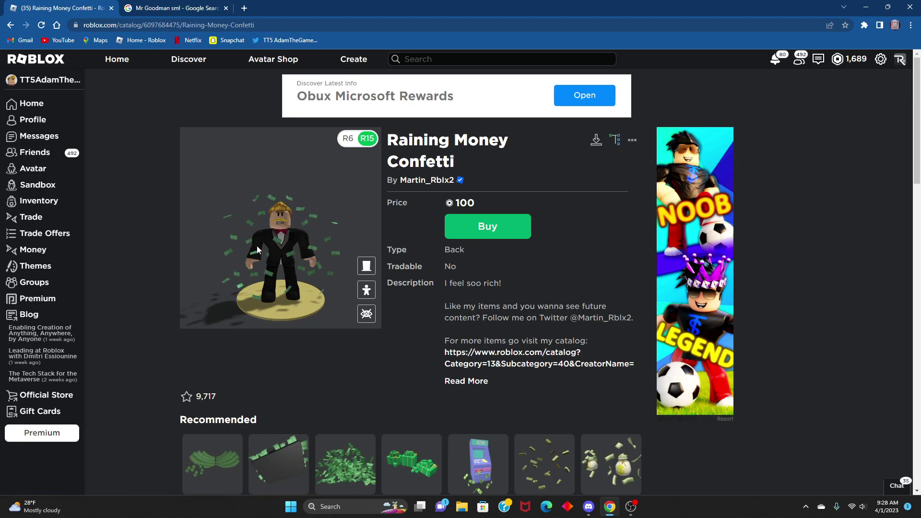
Look through the Money results and open the Raining Money Confetti item page.
{"action": "scroll", "coordinate": [437, 339], "scroll_direction": "down", "scroll_amount": 2}
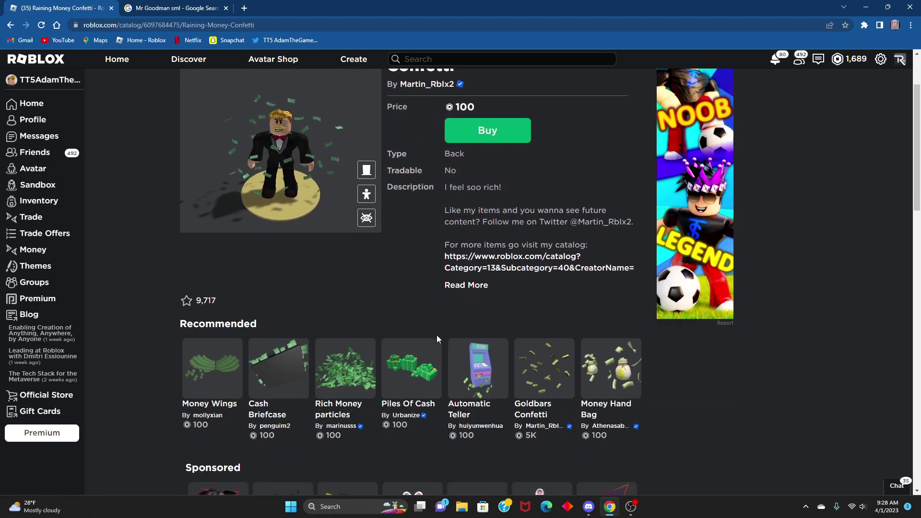
{"action": "left_click", "coordinate": [334, 369]}
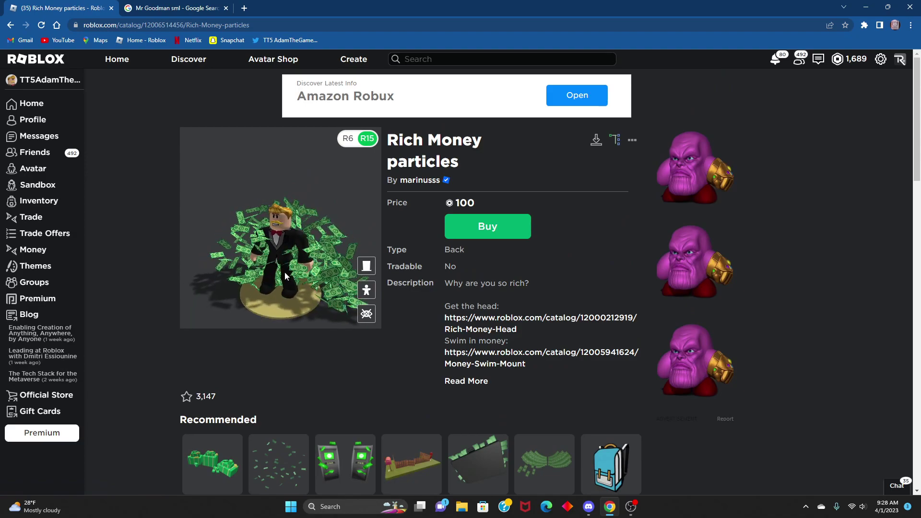
{"action": "scroll", "coordinate": [284, 272], "scroll_direction": "down", "scroll_amount": 3}
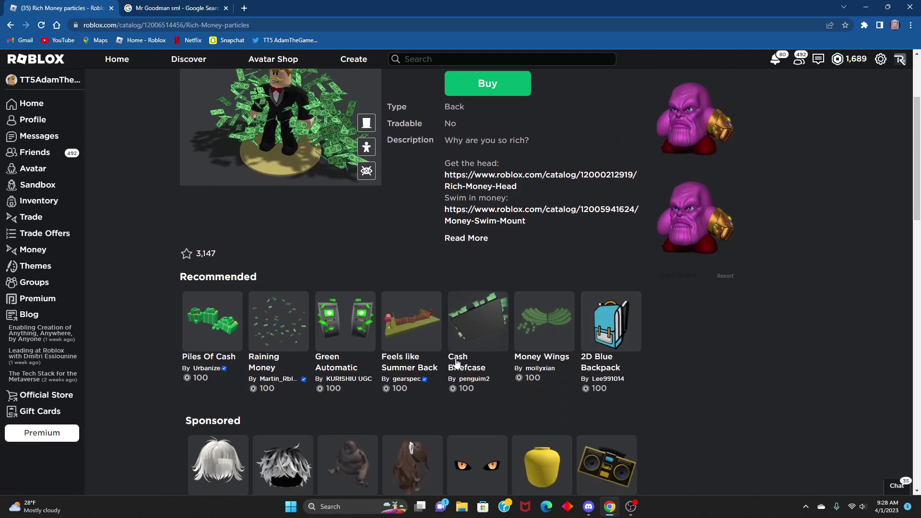
{"action": "left_click", "coordinate": [281, 330]}
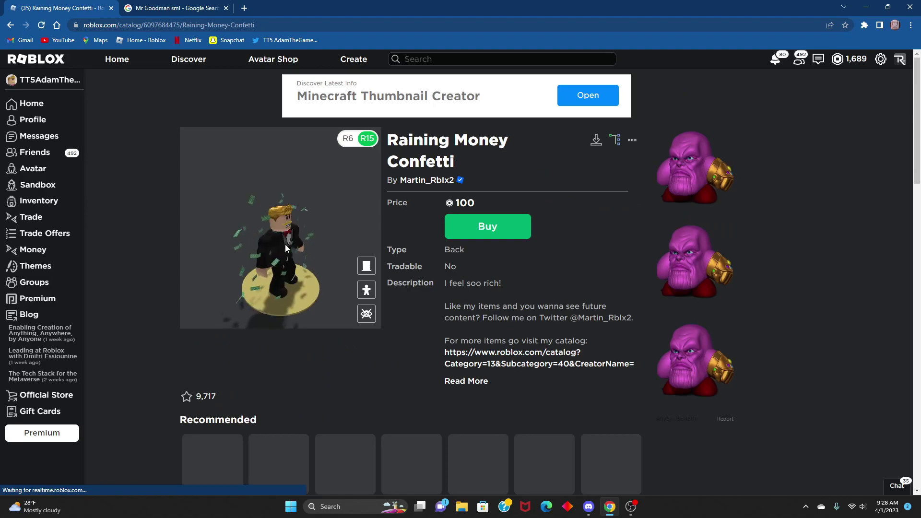
{"action": "scroll", "coordinate": [446, 302], "scroll_direction": "down", "scroll_amount": 3}
{"action": "scroll", "coordinate": [471, 295], "scroll_direction": "up", "scroll_amount": 1}
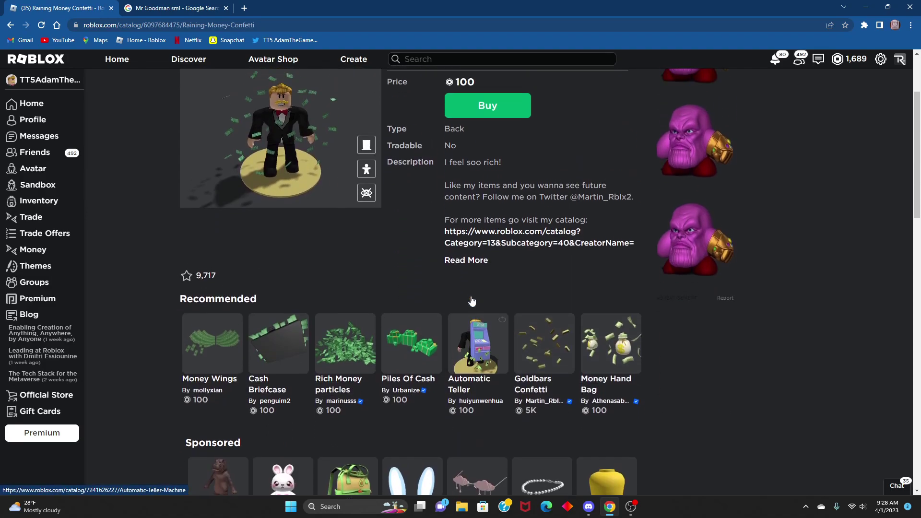
Buy Raining Money Confetti for 100 Robux, view it in the Avatar Editor, and return Home.
{"action": "left_click", "coordinate": [483, 138]}
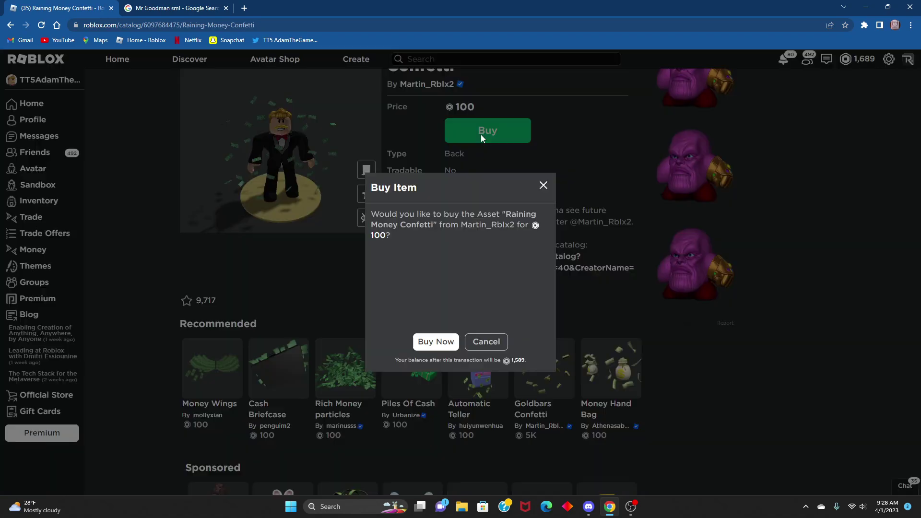
{"action": "left_click", "coordinate": [434, 343]}
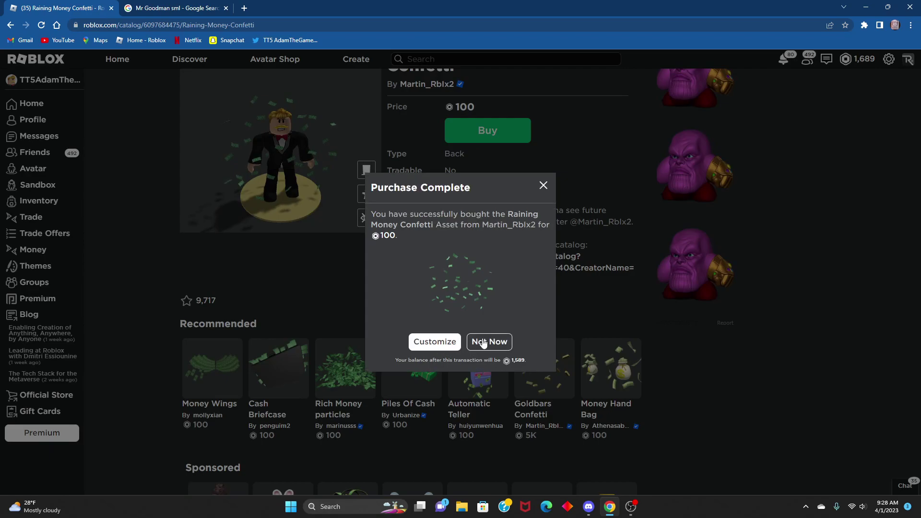
{"action": "left_click", "coordinate": [484, 342]}
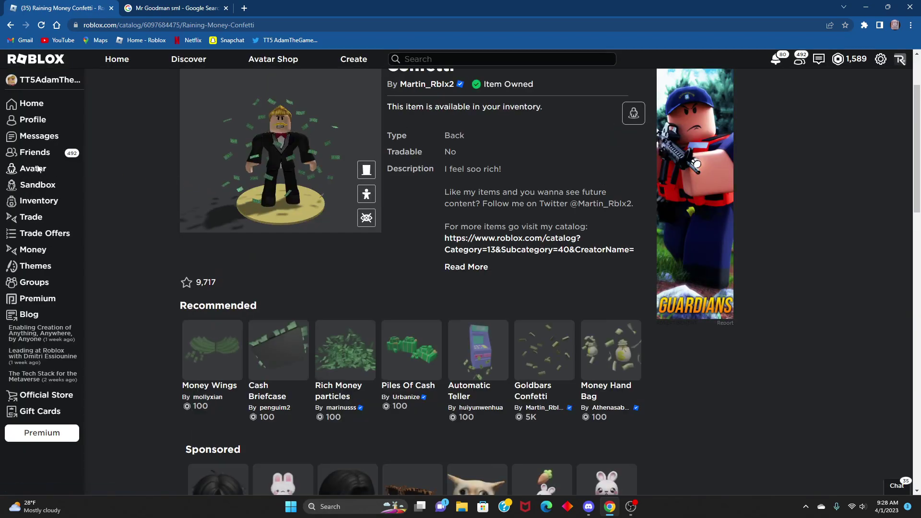
{"action": "left_click", "coordinate": [32, 168]}
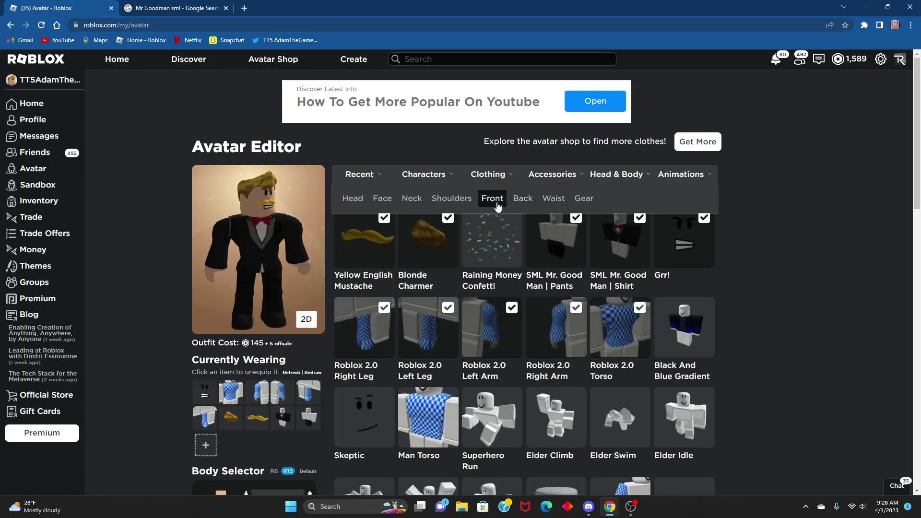
{"action": "left_click", "coordinate": [30, 103]}
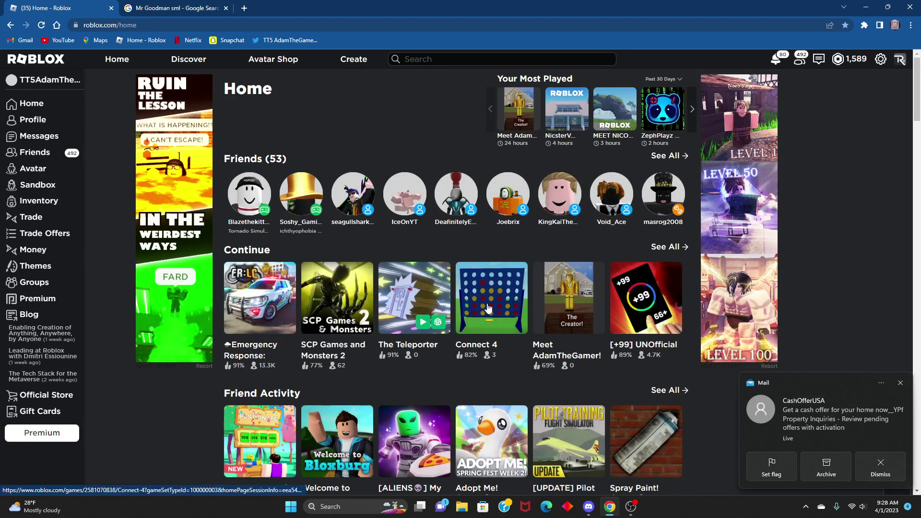
Launch Meet AdamTheGamer! and walk the avatar to The Creator stairs, swinging the camera around.
{"action": "left_click", "coordinate": [580, 324]}
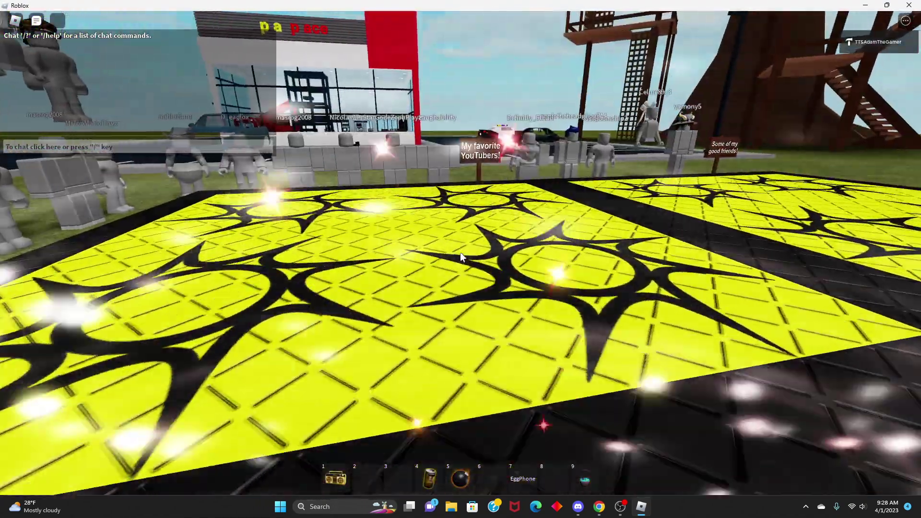
{"action": "key", "text": "Right"}
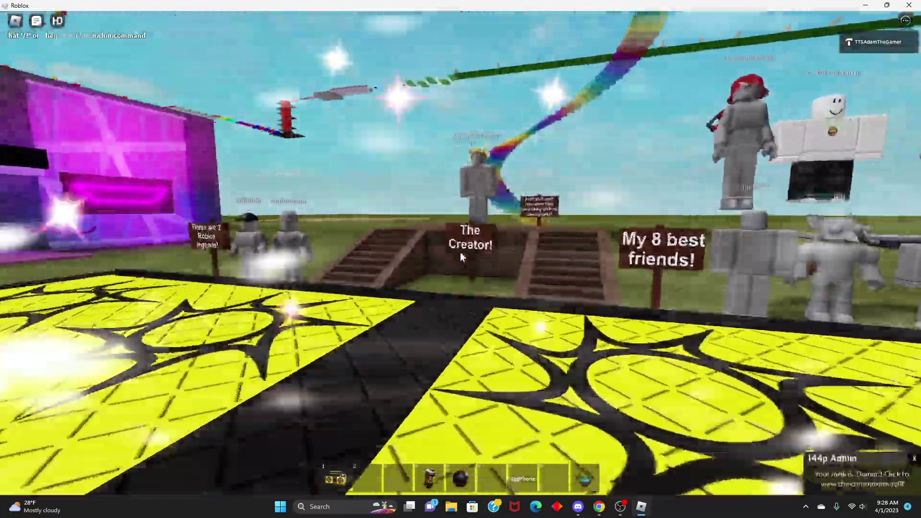
{"action": "key", "text": "w"}
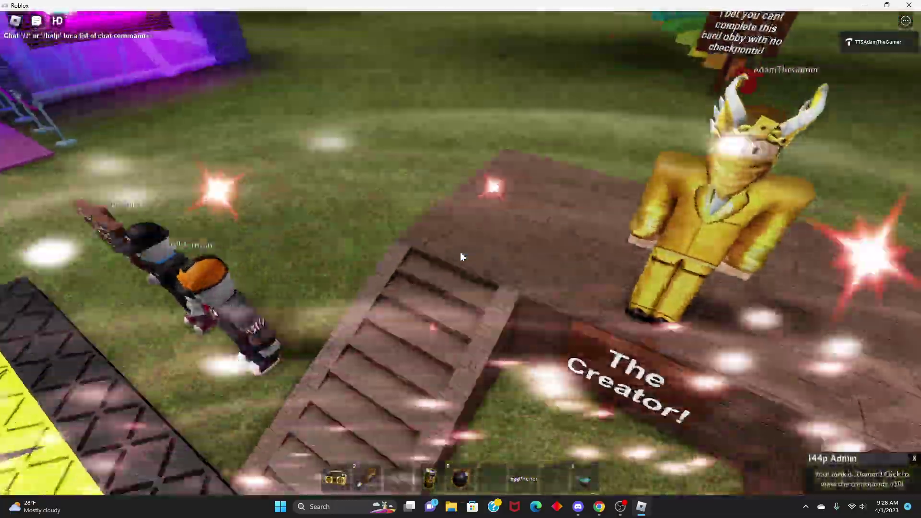
{"action": "key", "text": "Left"}
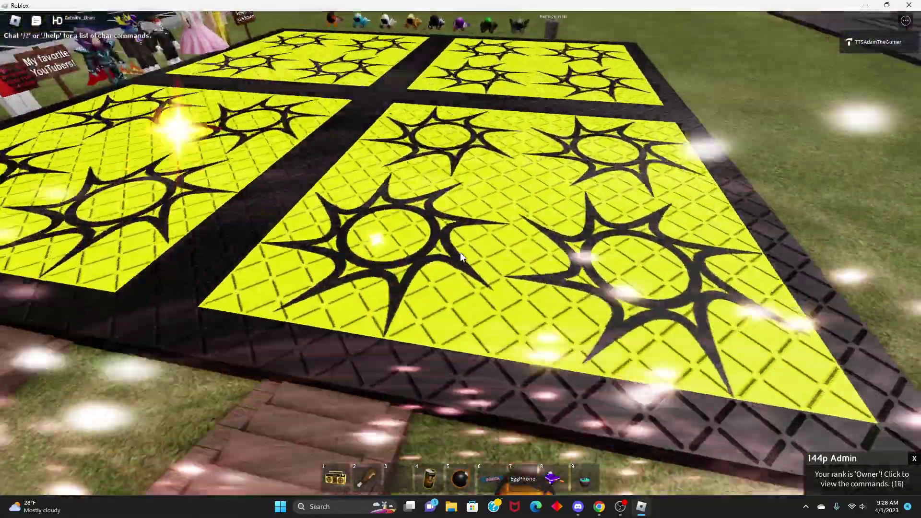
{"action": "scroll", "coordinate": [460, 257], "scroll_direction": "down", "scroll_amount": 5}
{"action": "key", "text": "Left"}
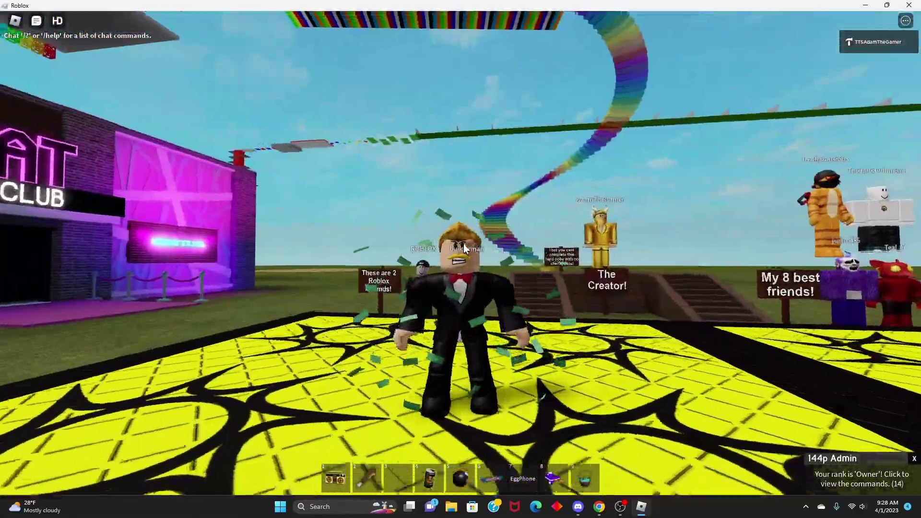
{"action": "scroll", "coordinate": [459, 292], "scroll_direction": "down", "scroll_amount": 3}
{"action": "key", "text": "Left"}
{"action": "key", "text": "s"}
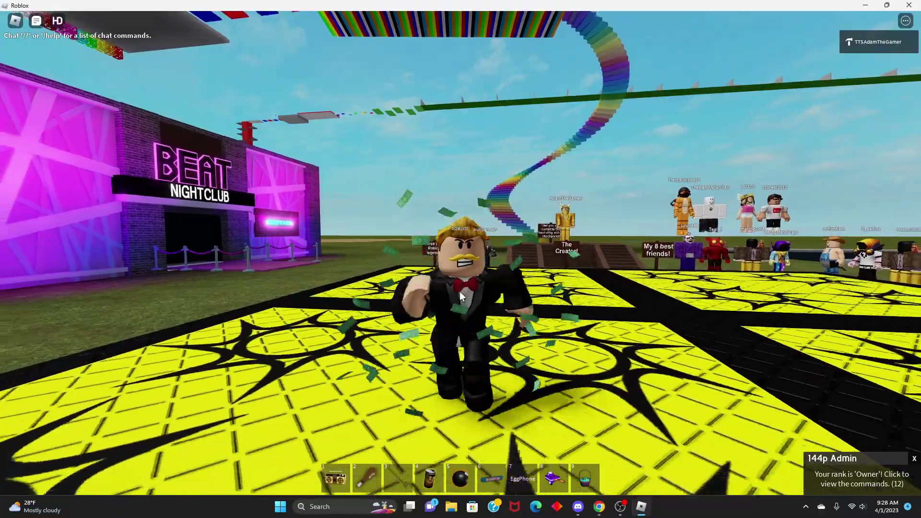
Run between the Beat Nightclub and McDonald's while orbiting the camera to show every side of the outfit.
{"action": "key", "text": "Left"}
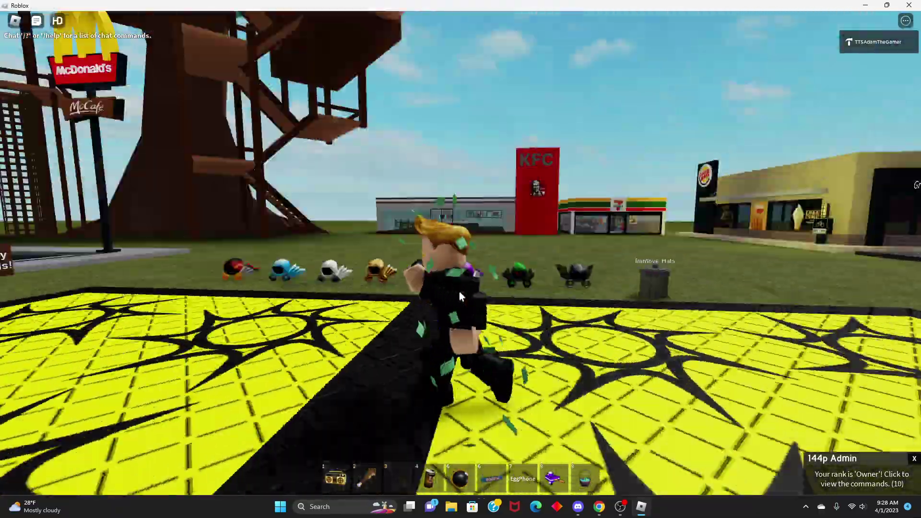
{"action": "key", "text": "Right"}
{"action": "key", "text": "w"}
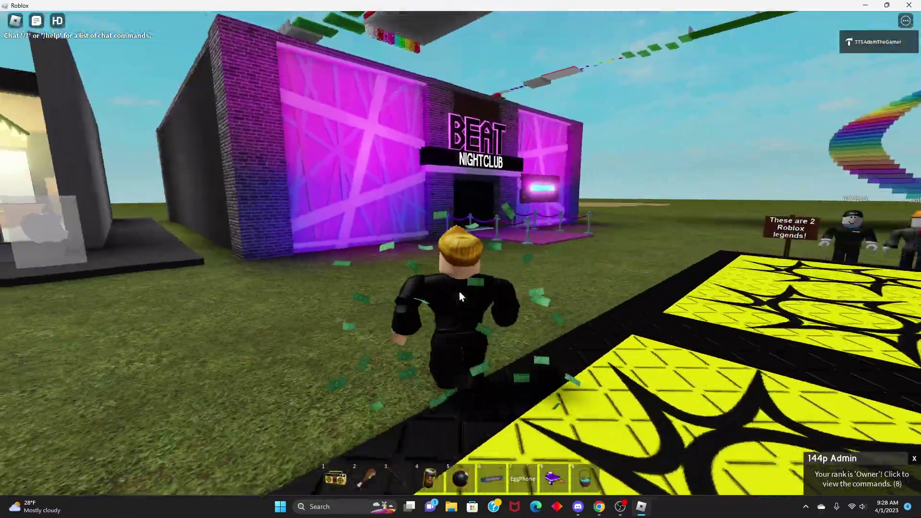
{"action": "key", "text": "s"}
{"action": "key", "text": "Right"}
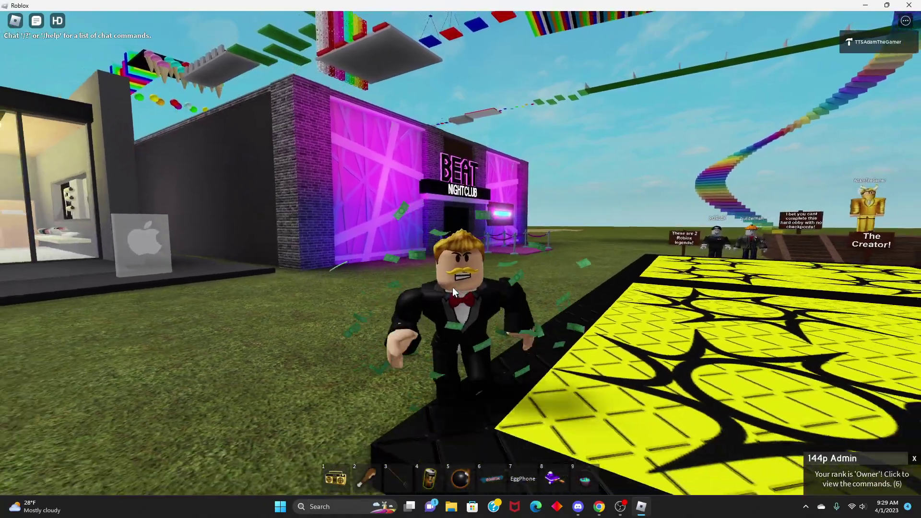
{"action": "key", "text": "Right"}
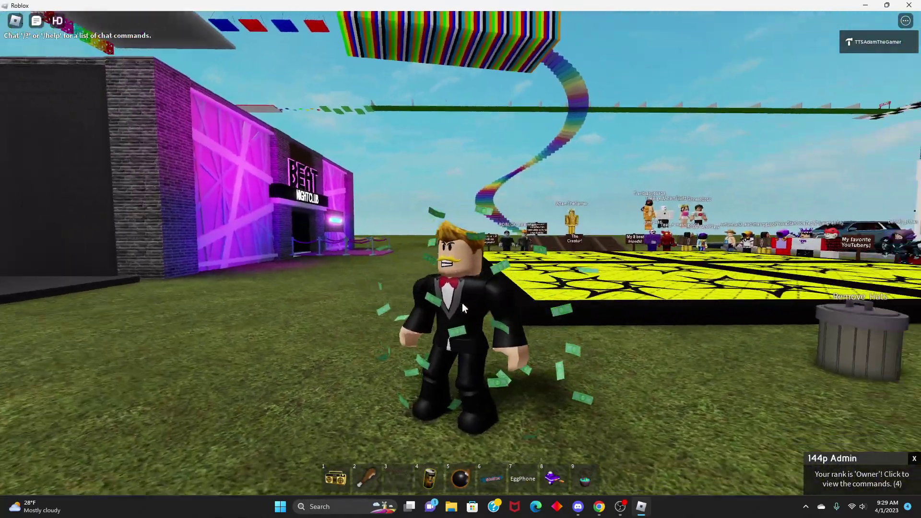
{"action": "key", "text": "Right"}
{"action": "scroll", "coordinate": [436, 259], "scroll_direction": "up", "scroll_amount": 5}
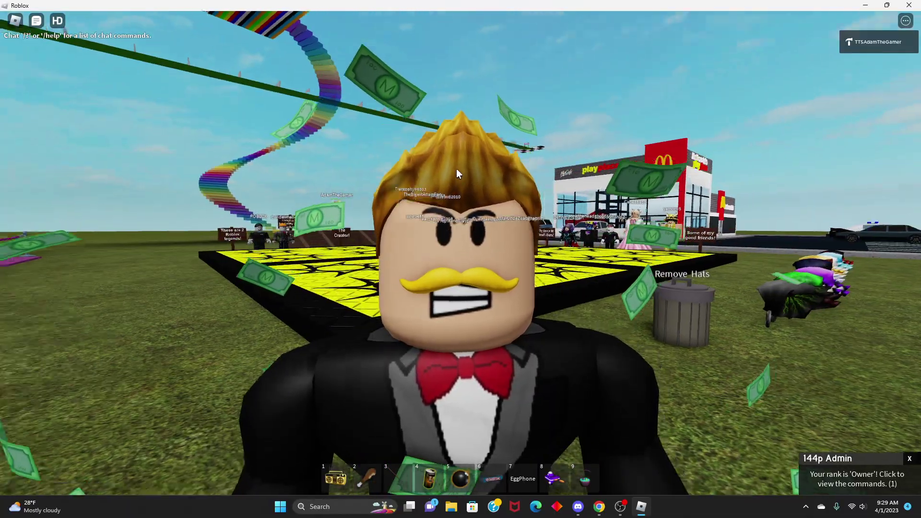
{"action": "key", "text": "Right"}
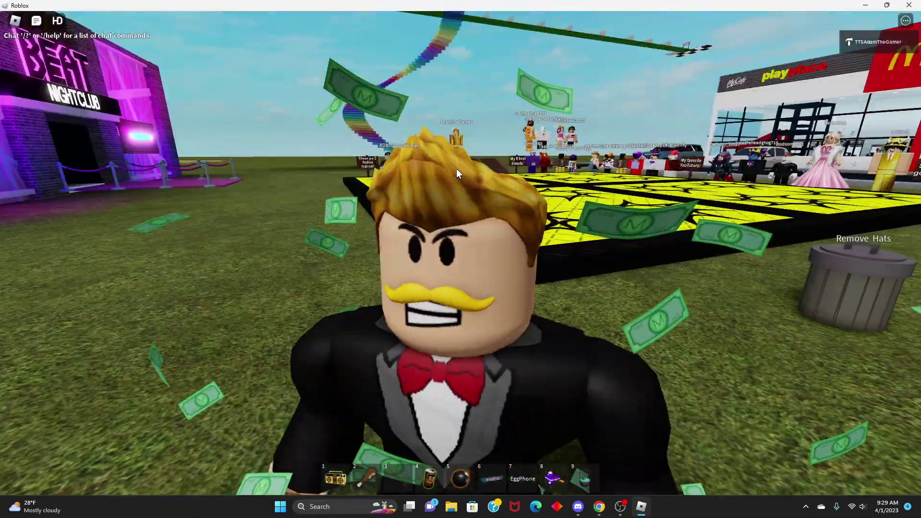
{"action": "scroll", "coordinate": [457, 168], "scroll_direction": "down", "scroll_amount": 5}
{"action": "key", "text": "Right"}
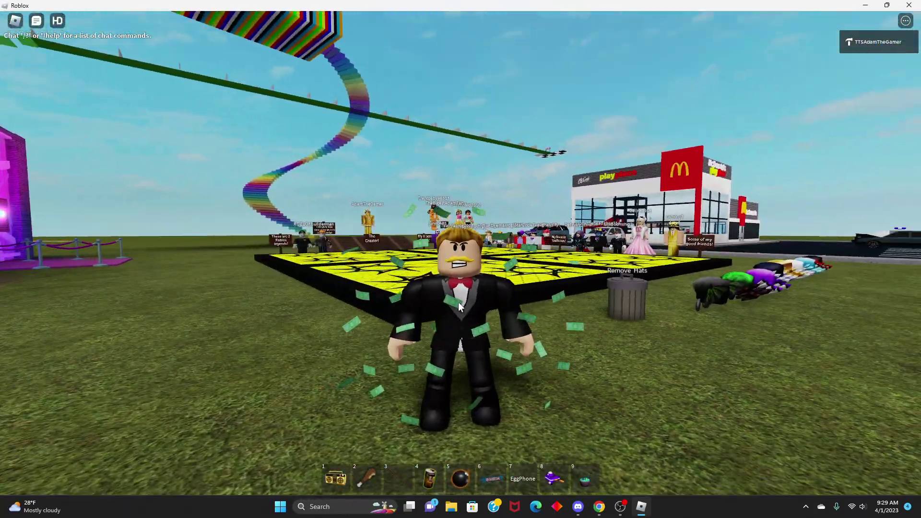
{"action": "key", "text": "Left"}
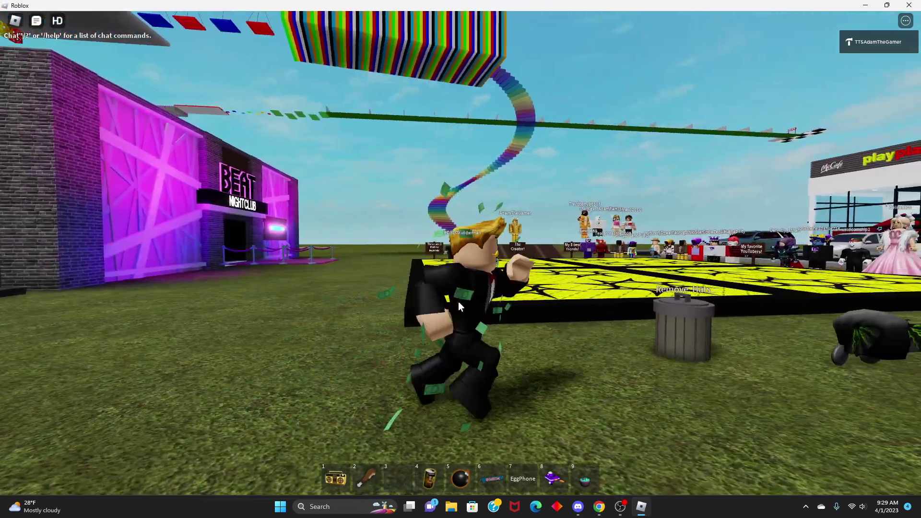
{"action": "key", "text": "s"}
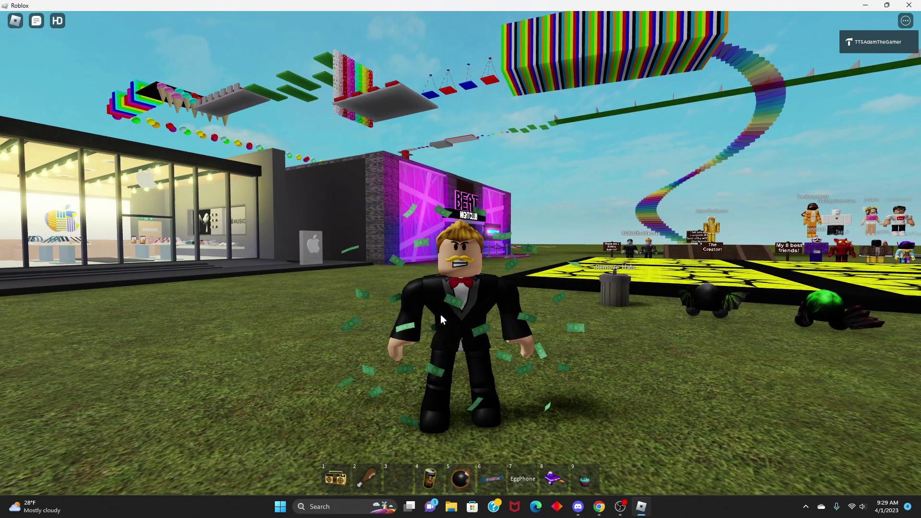
Tilt the view down and walk the avatar back and forth, stopping near the Remove Hats bin.
{"action": "key", "text": "Page_Down"}
{"action": "key", "text": "s"}
{"action": "key", "text": "Left"}
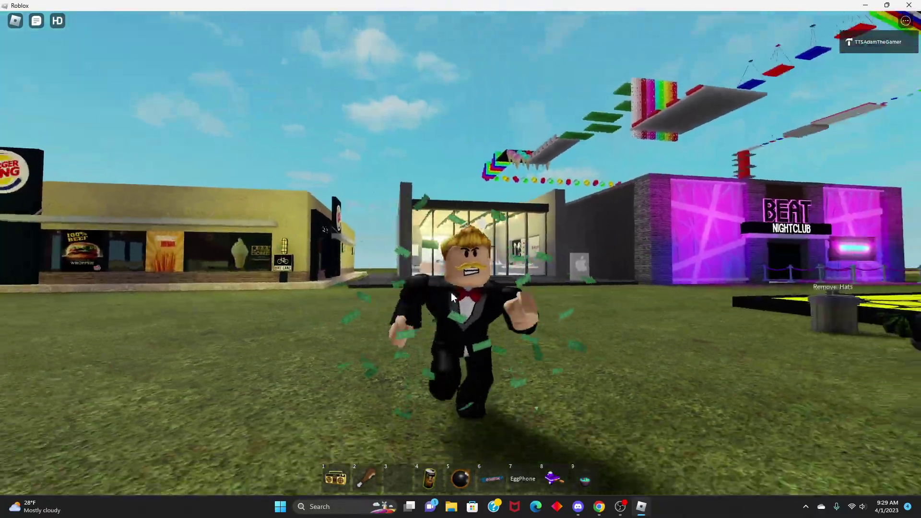
{"action": "key", "text": "Right"}
{"action": "key", "text": "Right"}
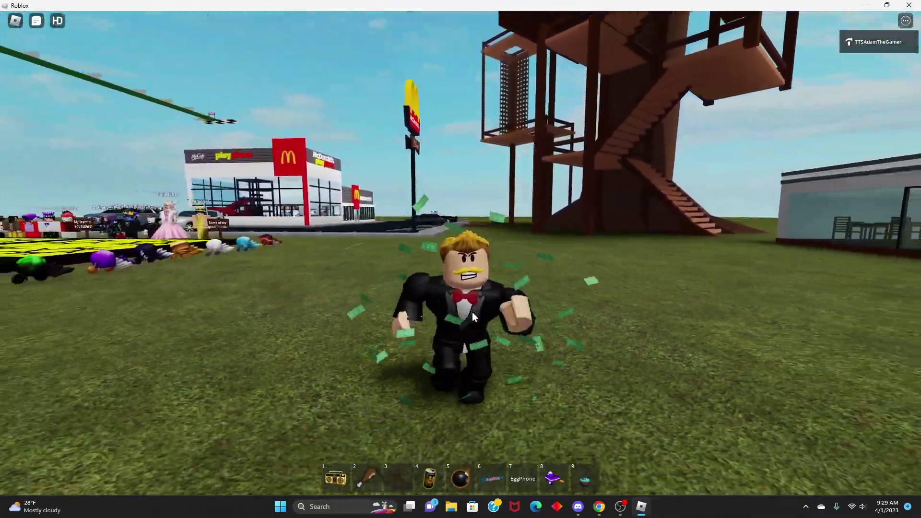
{"action": "key", "text": "Left"}
{"action": "key", "text": "w"}
{"action": "key", "text": "s"}
{"action": "key", "text": "Right"}
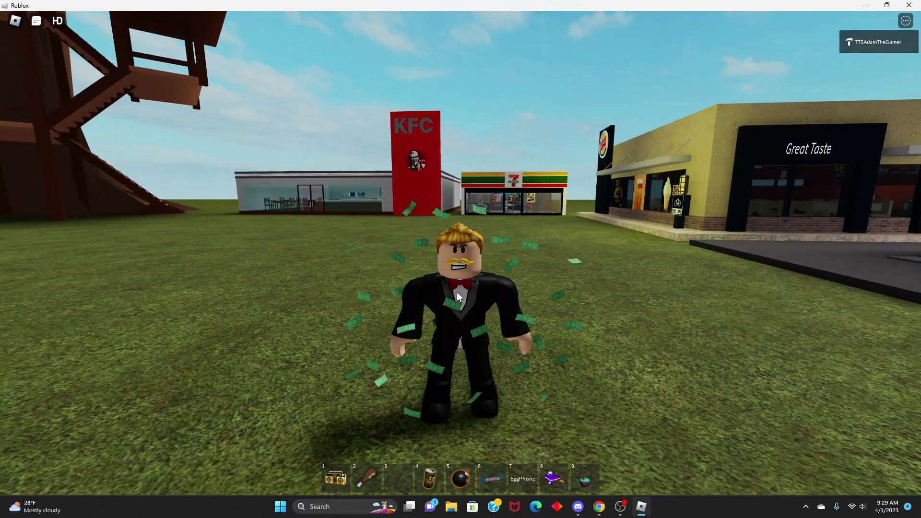
{"action": "key", "text": "Left"}
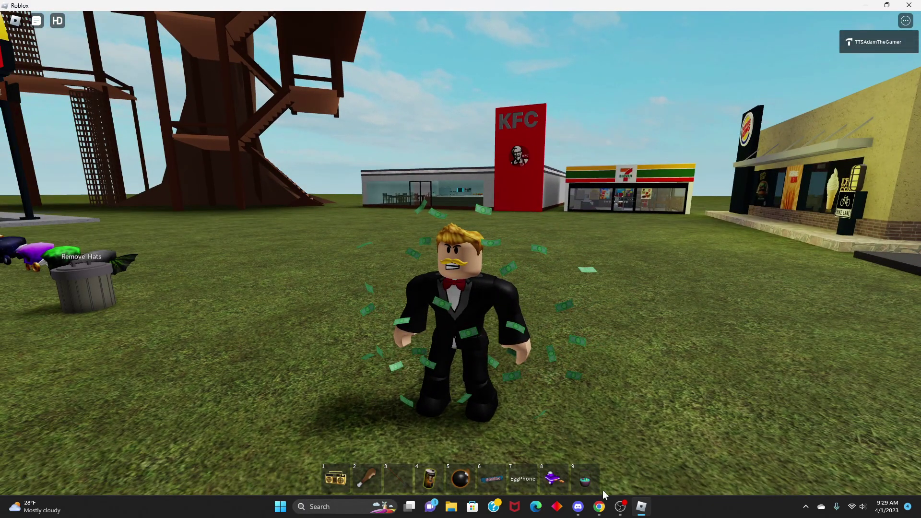